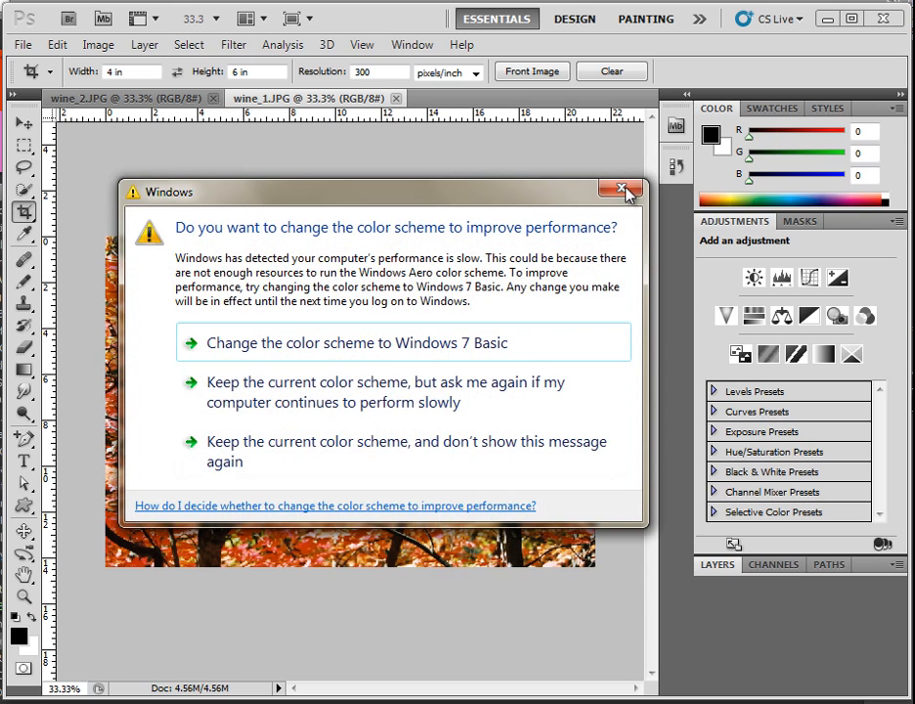
# Dismiss the Windows color scheme prompt and look at the two open images, wine_2.JPG and wine_1.JPG.
pyautogui.click(626, 191)
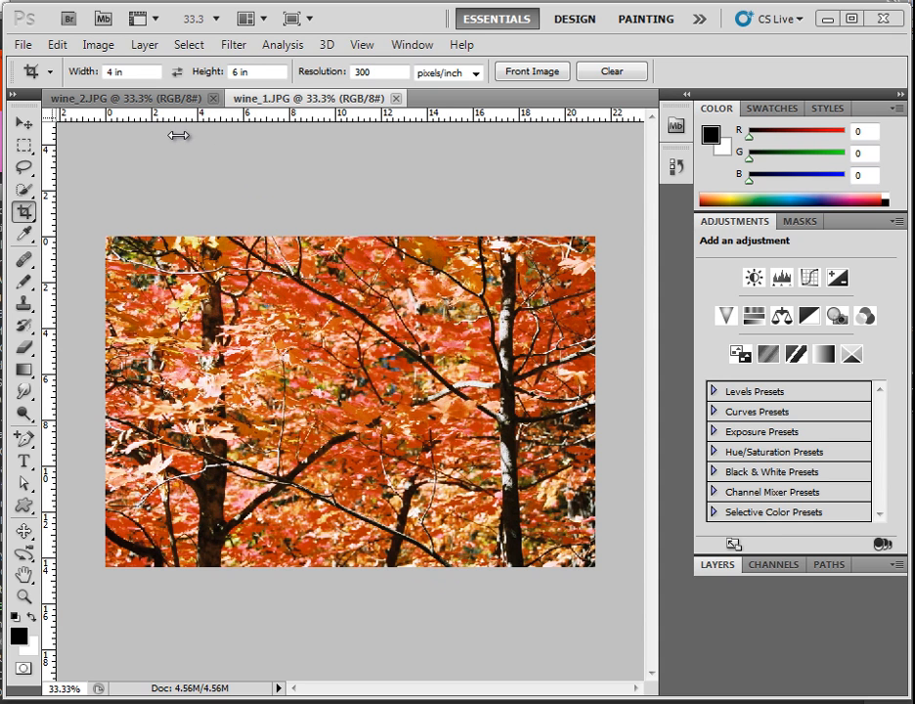
pyautogui.click(144, 99)
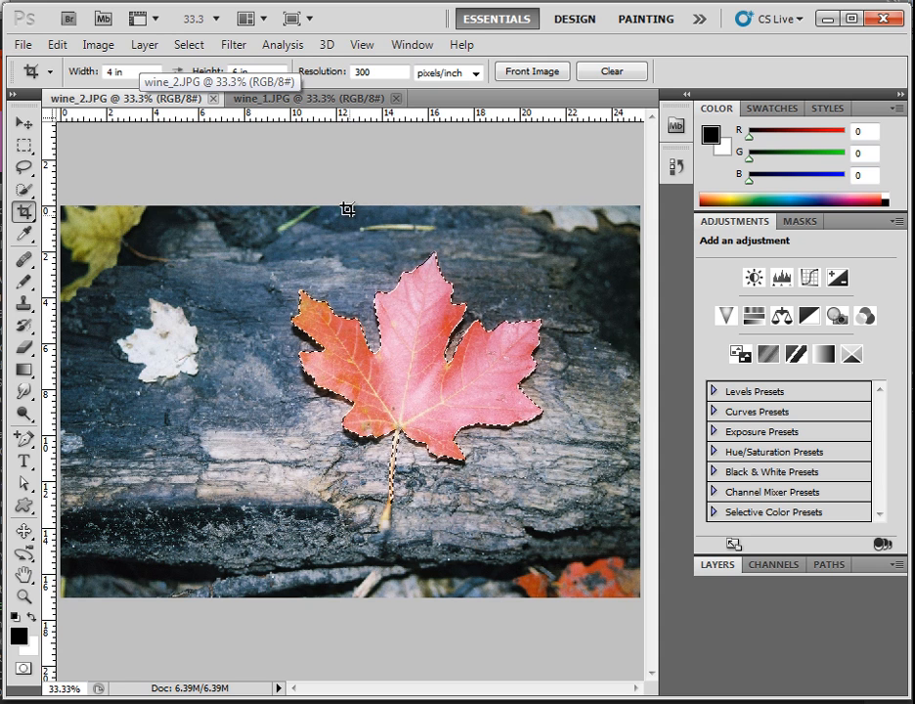
pyautogui.click(315, 102)
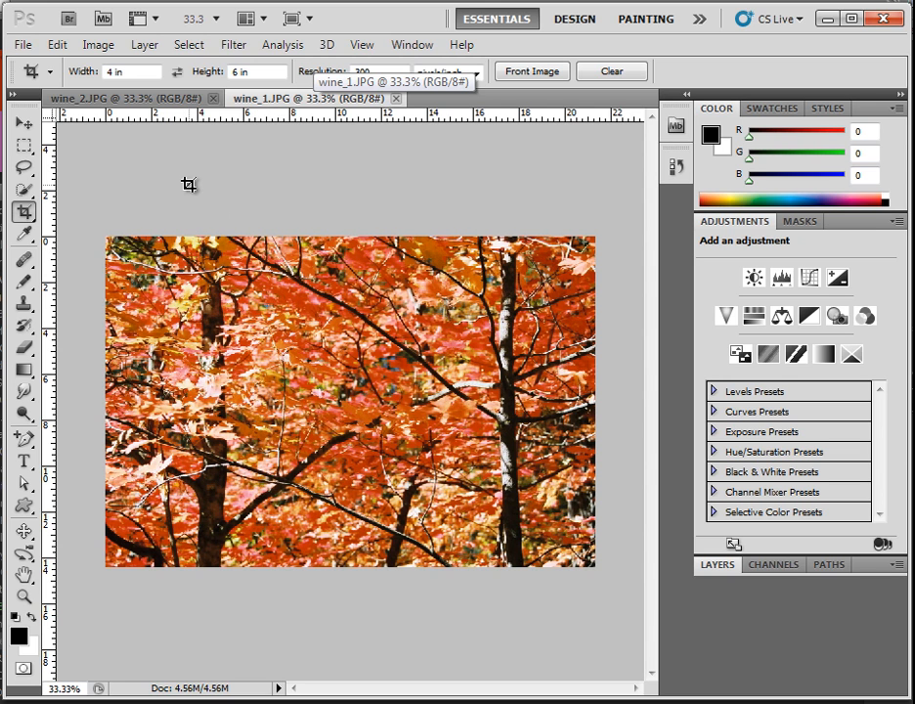
# Create a new document with the Photo preset at Portrait, 4 x 6 size and 300 pixels/inch resolution.
pyautogui.click(21, 44)
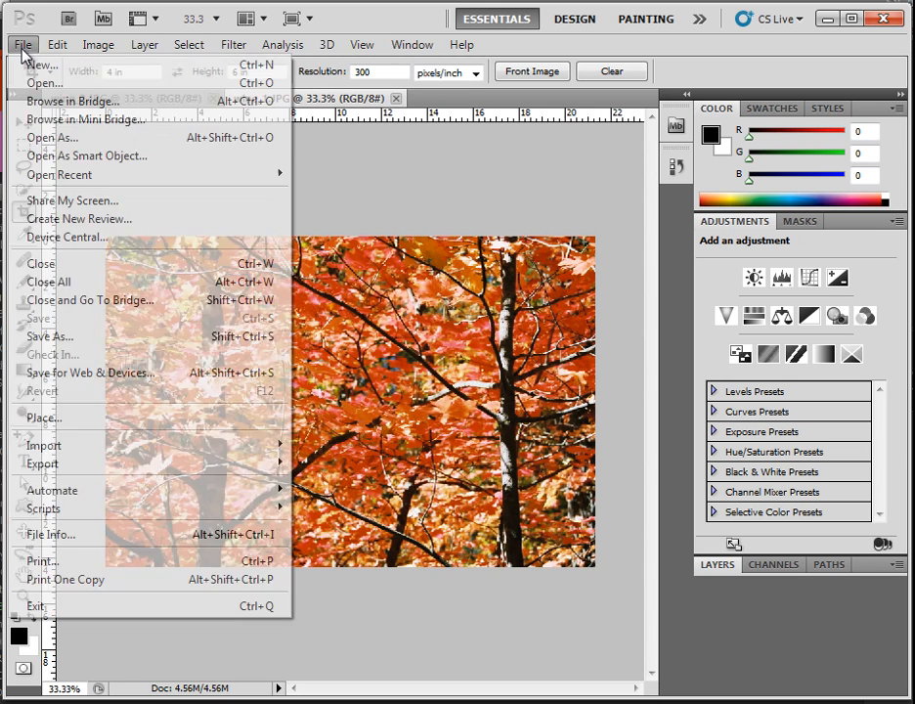
pyautogui.click(37, 67)
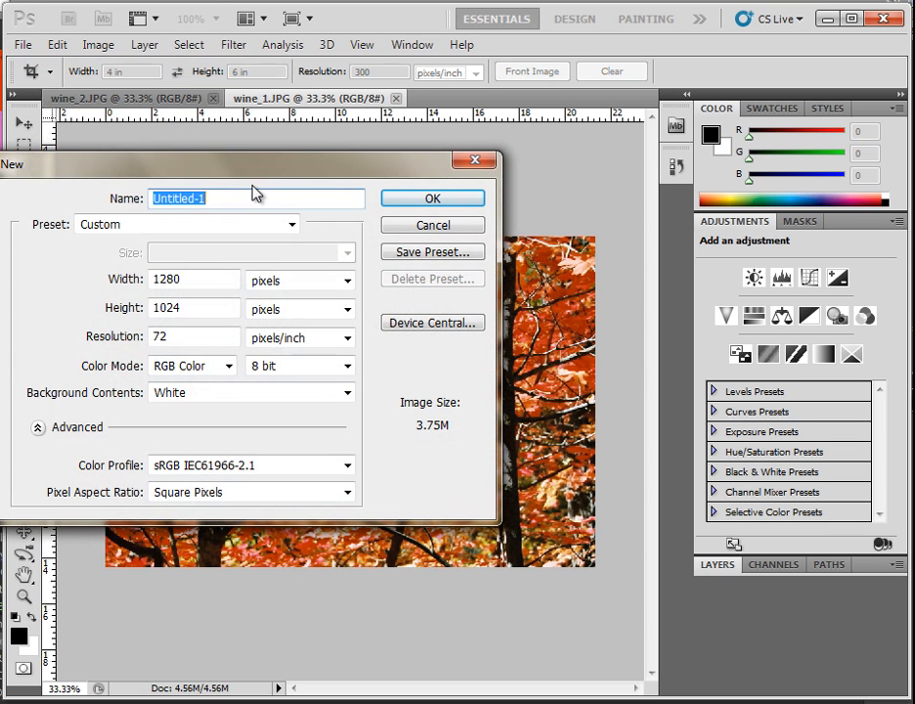
pyautogui.click(292, 227)
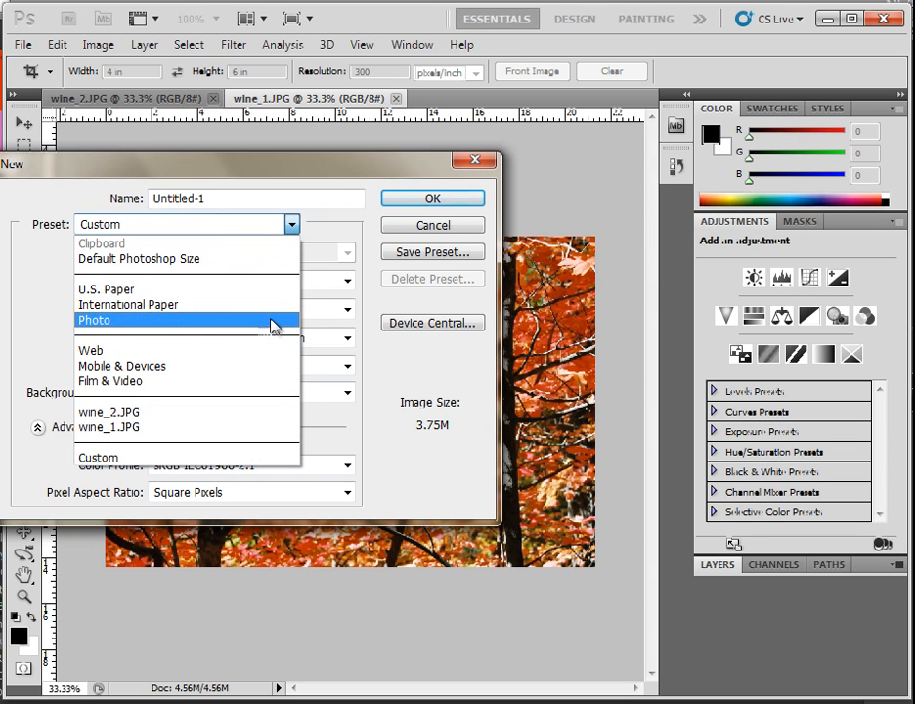
pyautogui.click(223, 321)
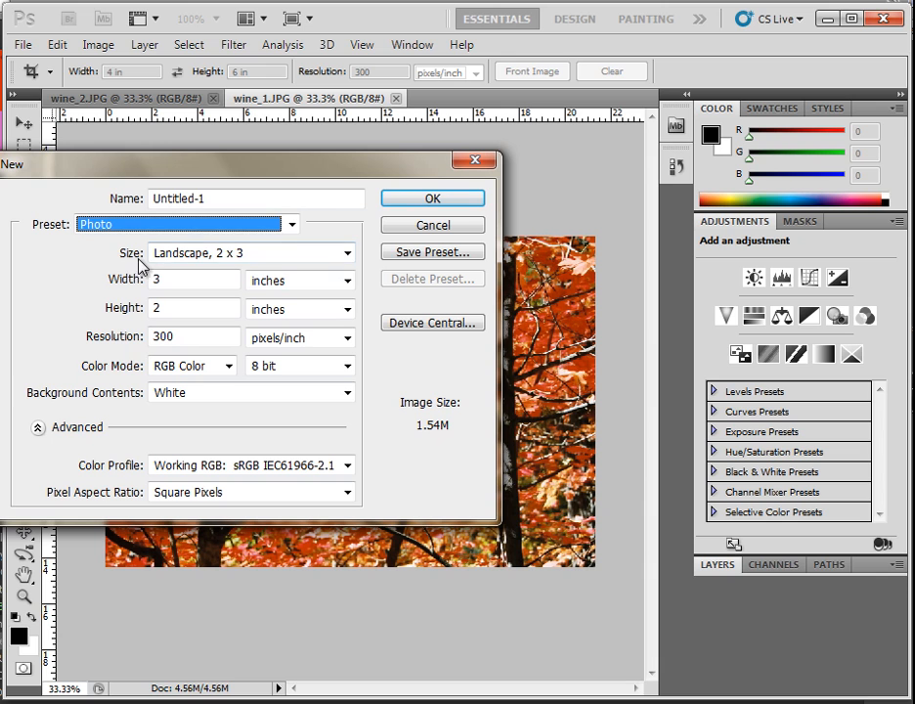
pyautogui.click(346, 254)
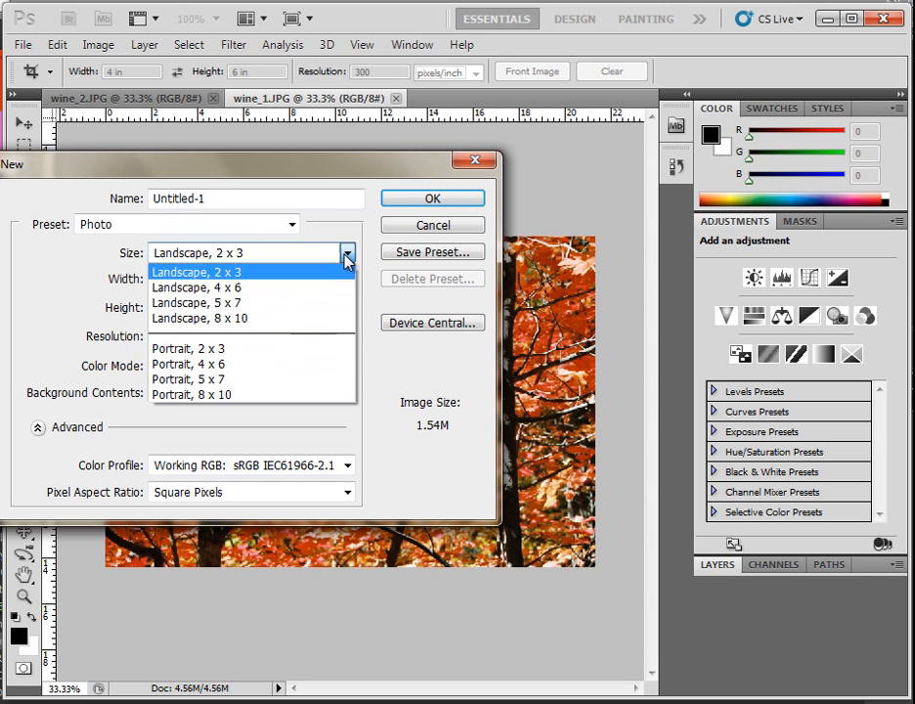
pyautogui.click(224, 368)
pyautogui.click(184, 339)
pyautogui.moveTo(184, 339); pyautogui.dragTo(156, 337)
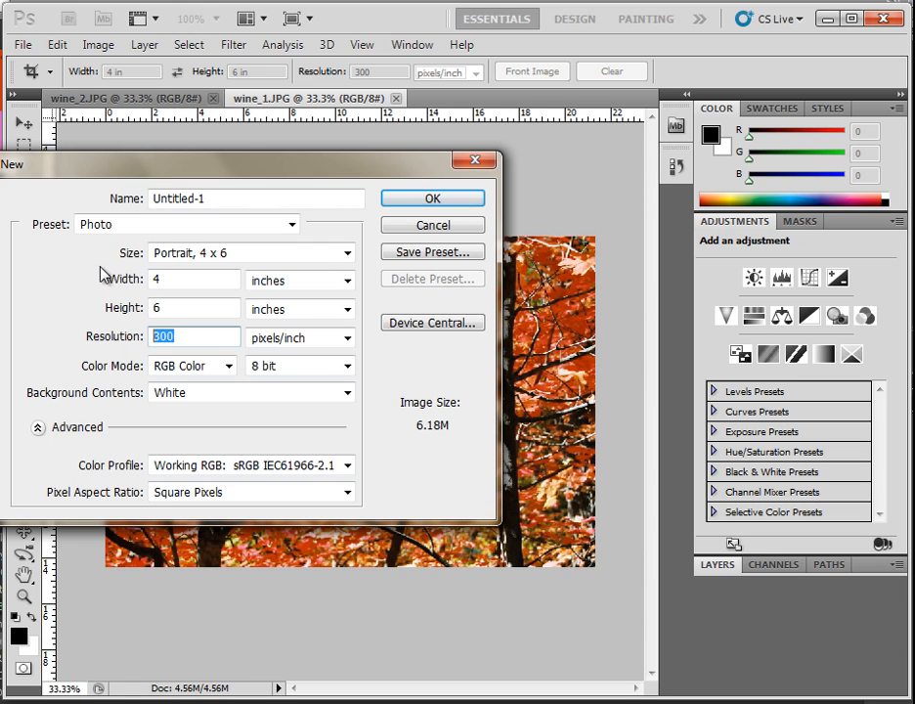
pyautogui.click(419, 202)
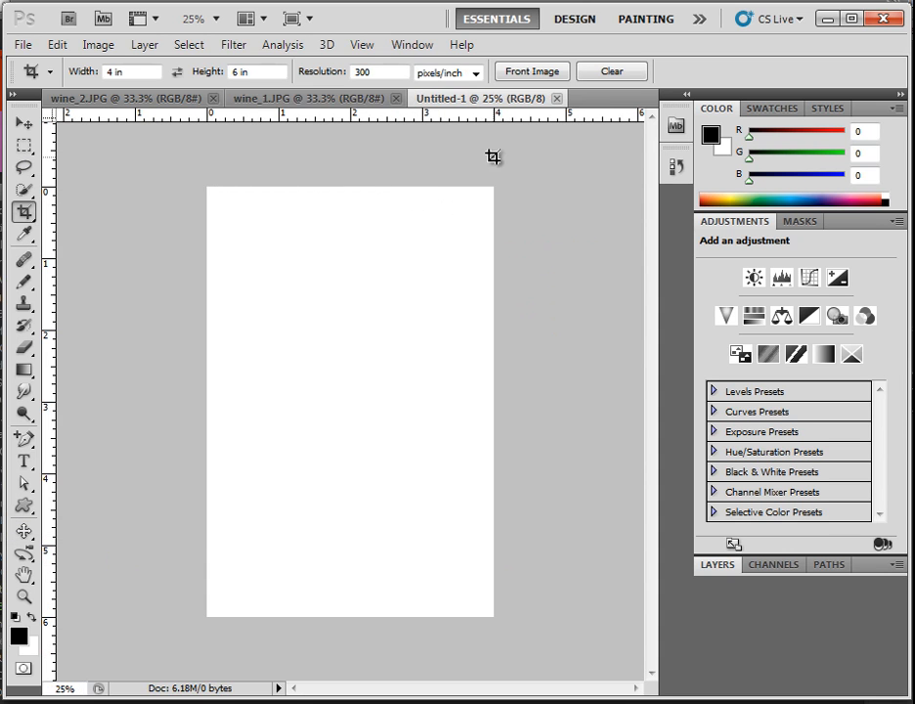
# Look through the open images and tile all three documents side by side in vertical columns.
pyautogui.click(332, 99)
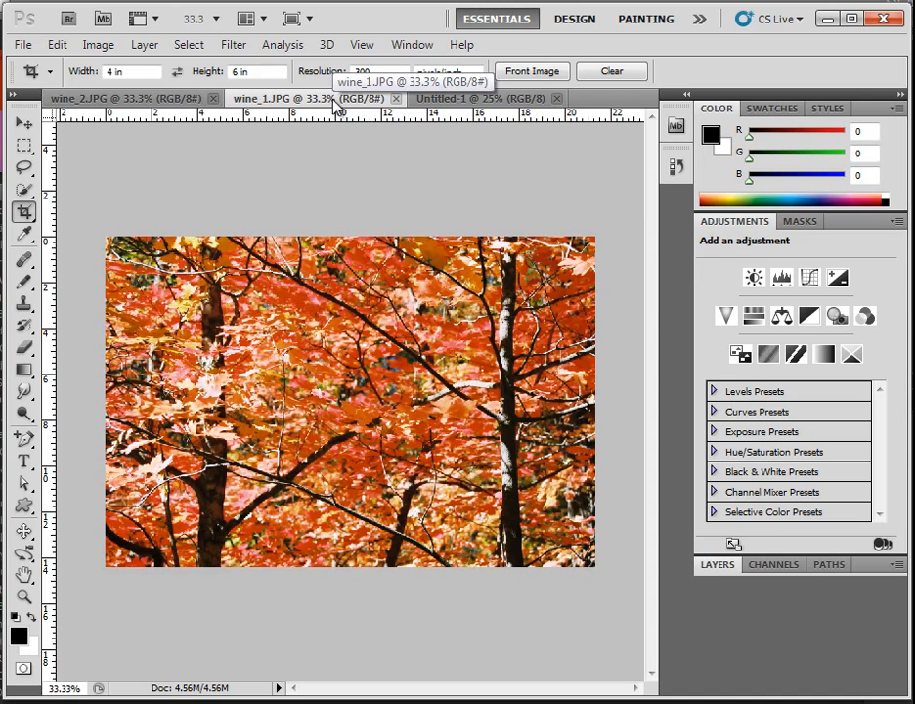
pyautogui.click(174, 100)
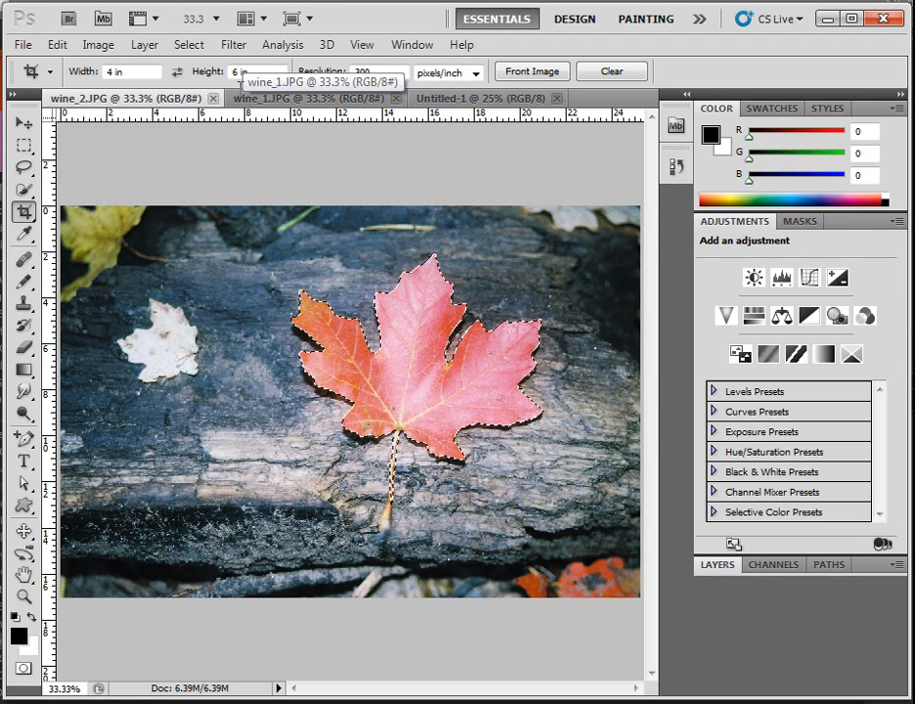
pyautogui.click(264, 22)
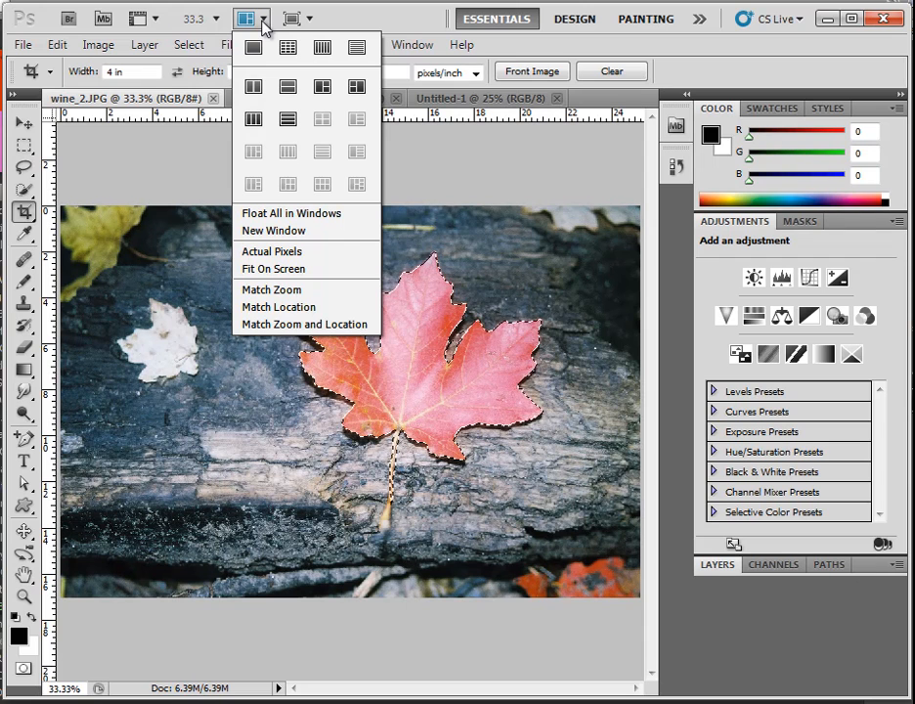
pyautogui.click(256, 119)
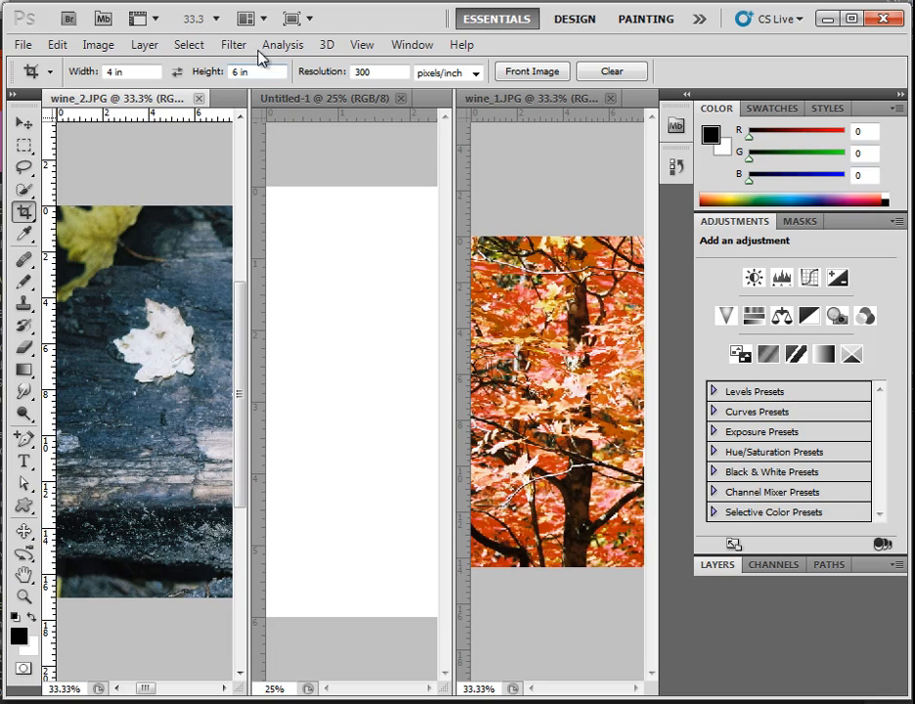
# Float all documents in separate windows, spread them apart and bring wine_1.JPG to the front.
pyautogui.click(262, 20)
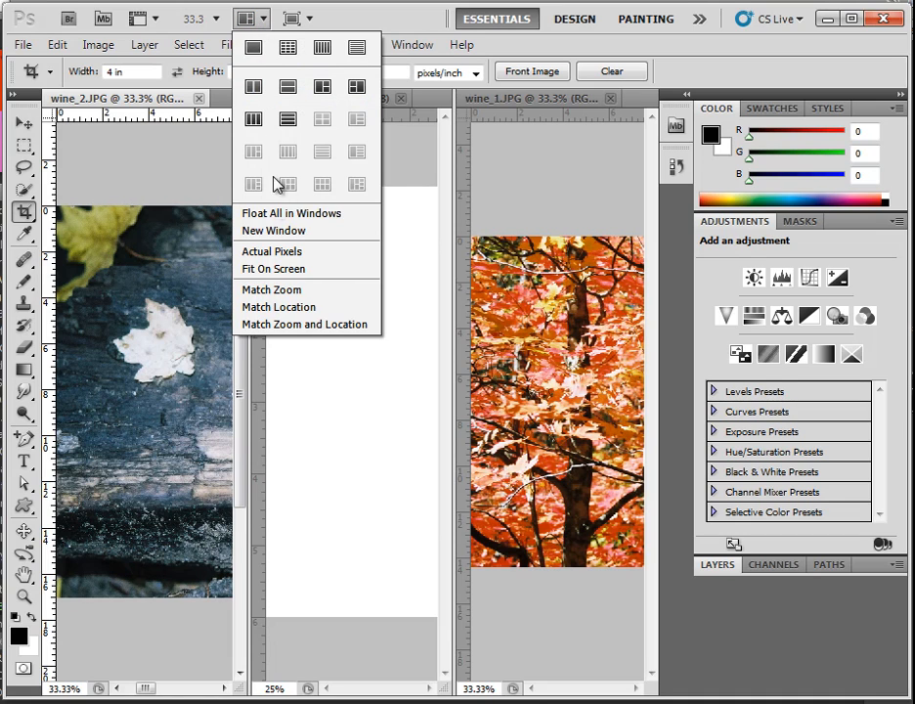
pyautogui.click(280, 215)
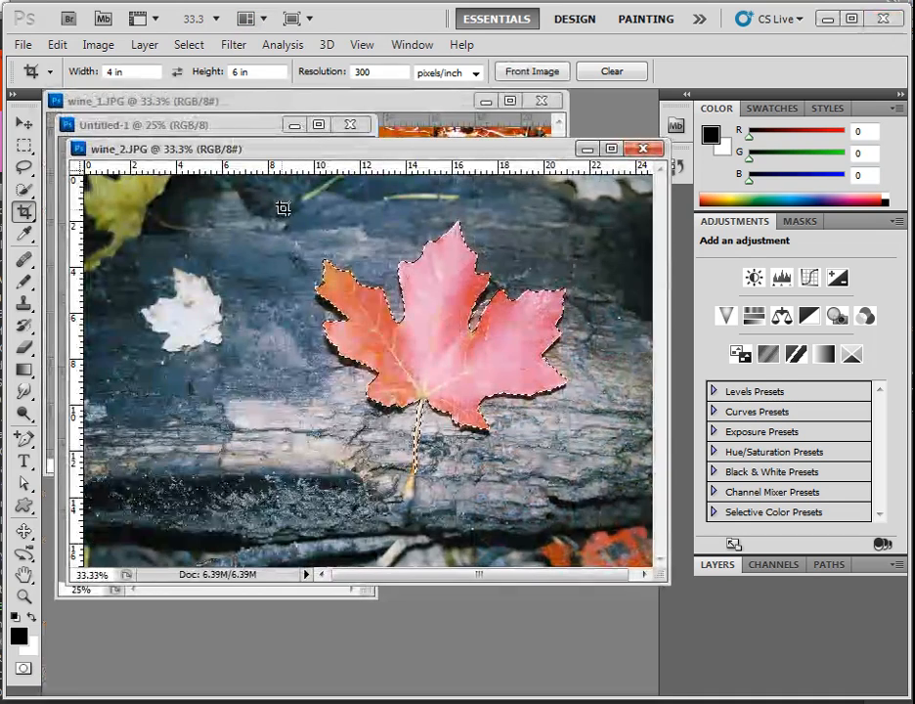
pyautogui.moveTo(326, 157); pyautogui.dragTo(326, 212)
pyautogui.moveTo(260, 130)
pyautogui.mouseDown()
pyautogui.moveTo(250, 141)
pyautogui.moveTo(277, 154)
pyautogui.moveTo(267, 142)
pyautogui.mouseUp()
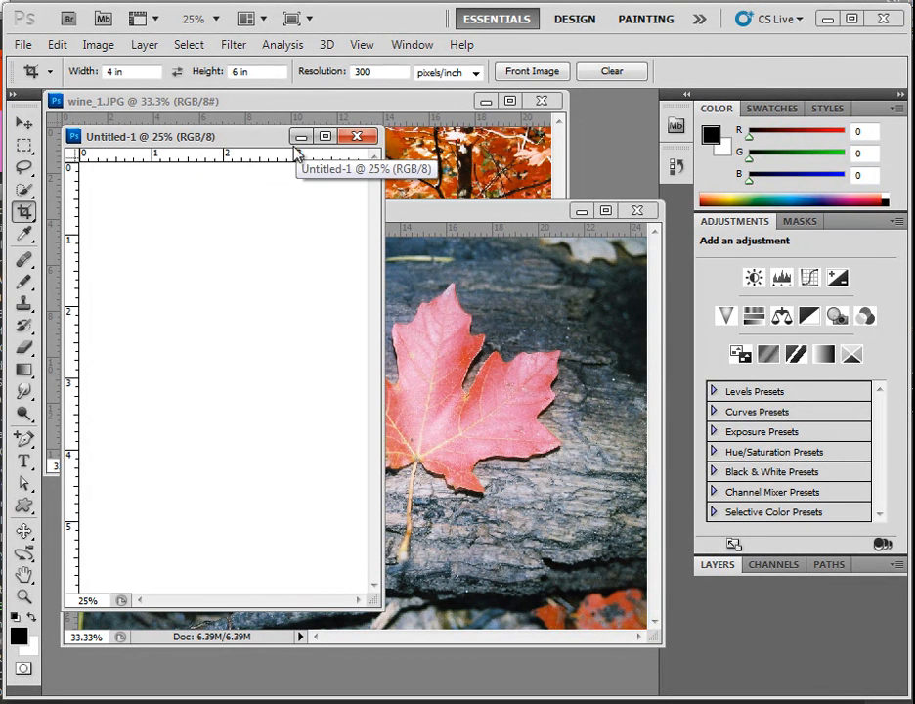
pyautogui.moveTo(261, 147); pyautogui.dragTo(242, 183)
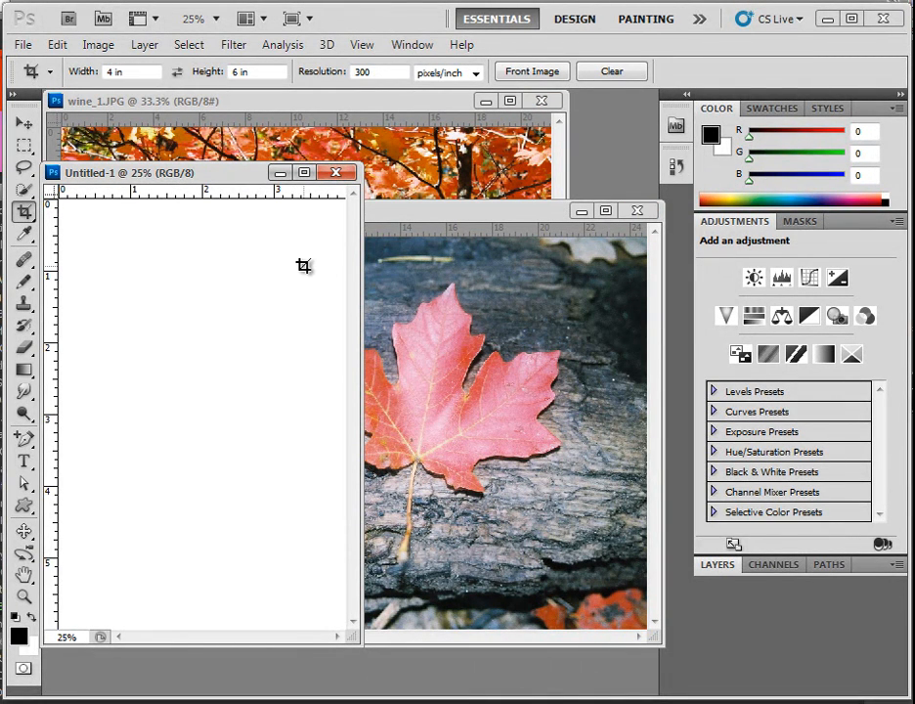
pyautogui.moveTo(228, 178); pyautogui.dragTo(293, 162)
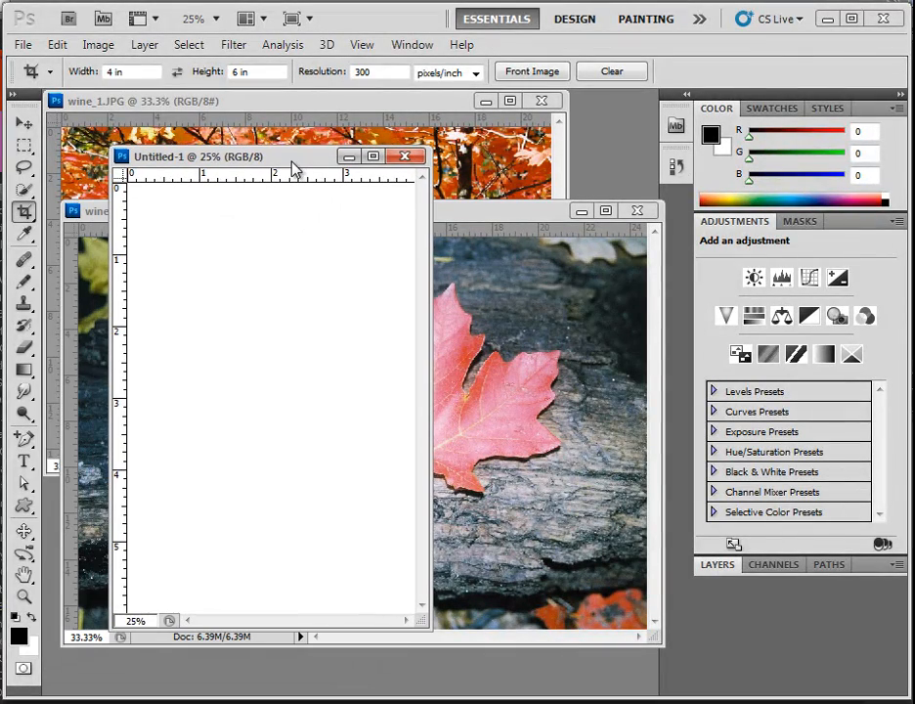
pyautogui.click(277, 108)
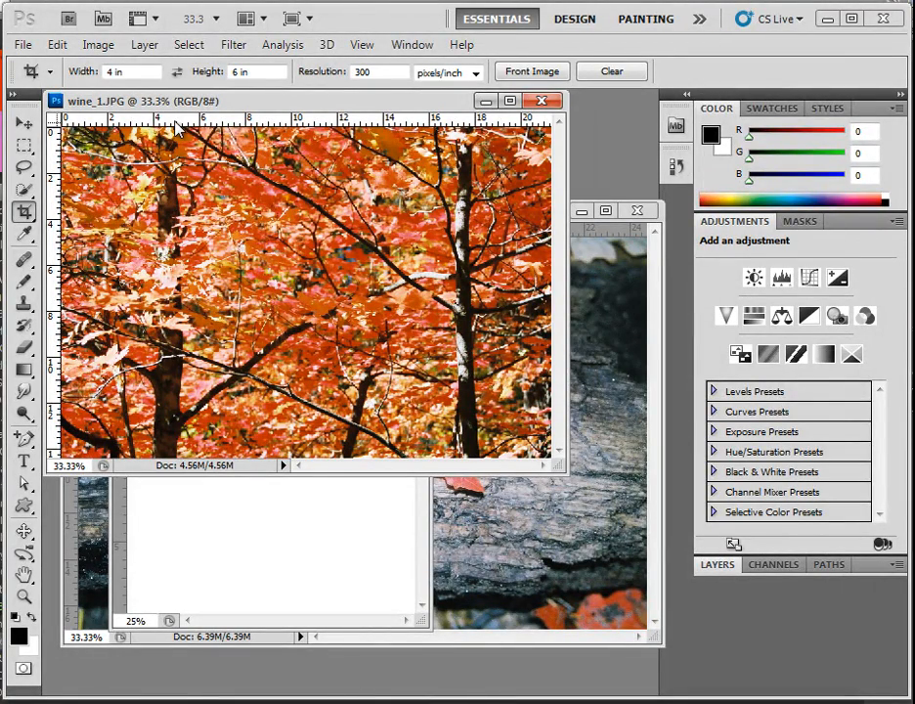
# Hide the rulers on the wine_1.JPG window and show them again.
pyautogui.click(156, 22)
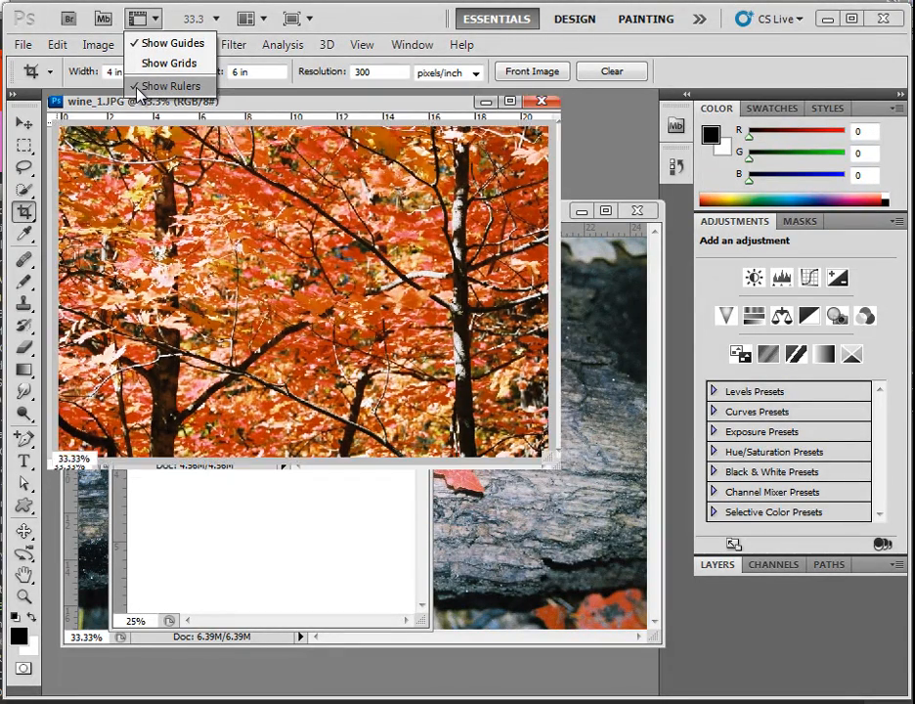
pyautogui.click(139, 88)
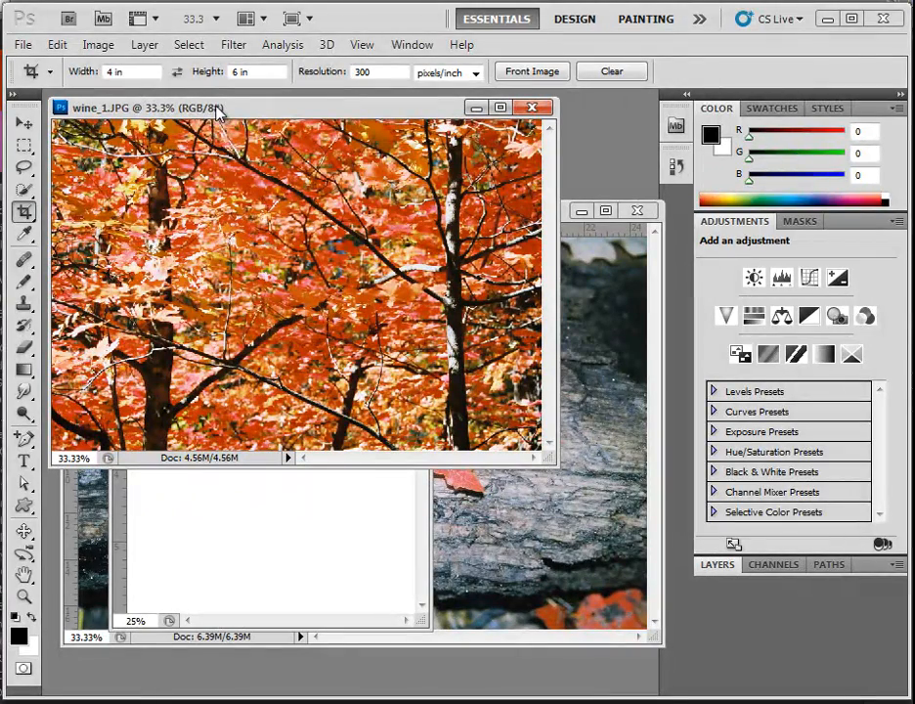
pyautogui.click(156, 20)
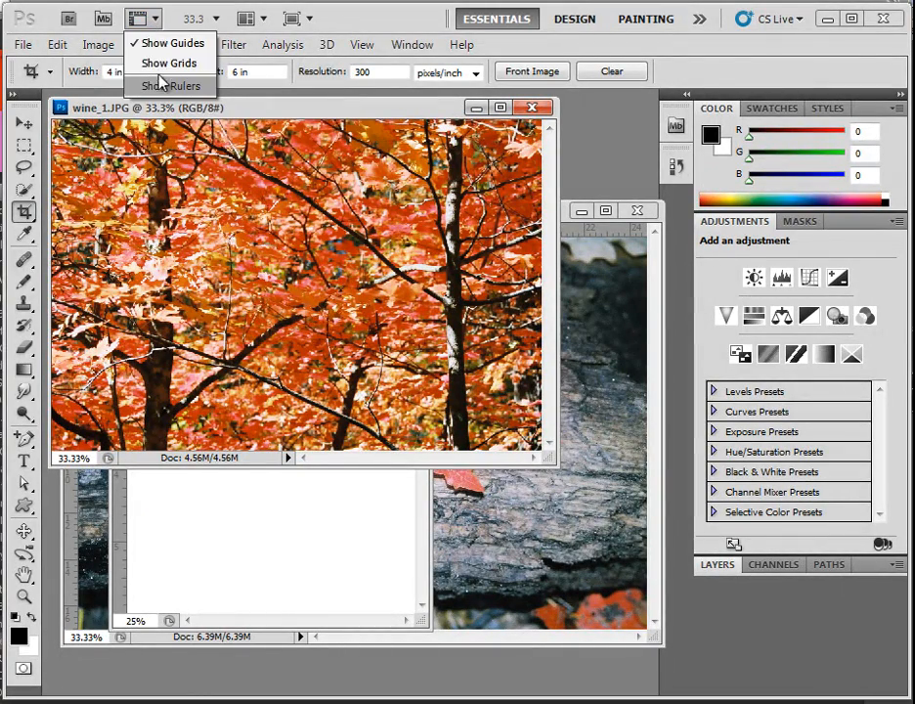
pyautogui.click(162, 90)
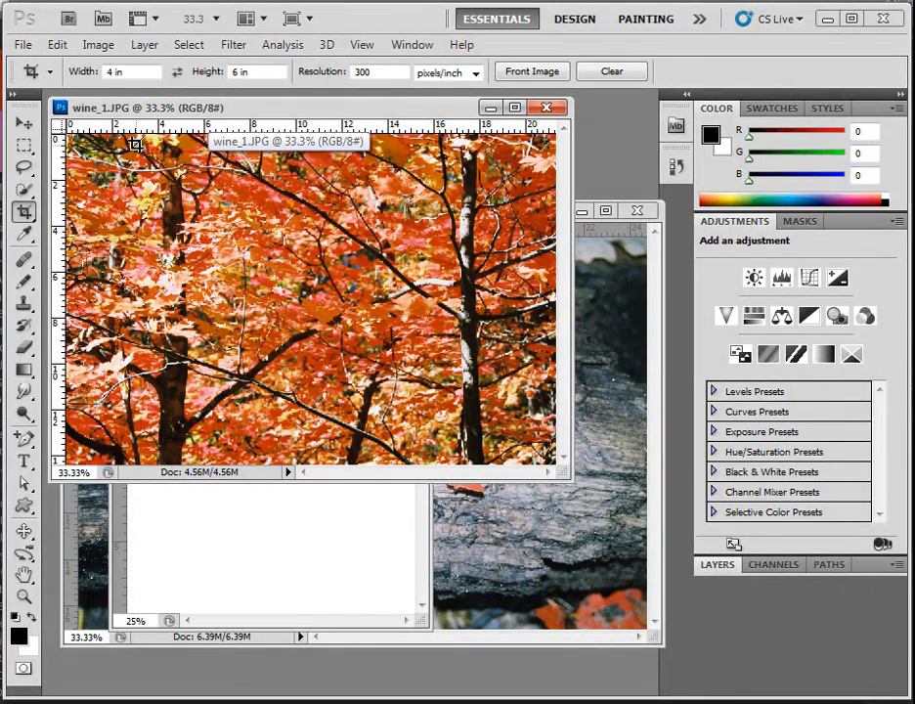
# Crop wine_1.JPG to a 4 in by 6 in portrait area at 300 pixels/inch around the left tree trunk.
pyautogui.moveTo(317, 380); pyautogui.dragTo(364, 448)
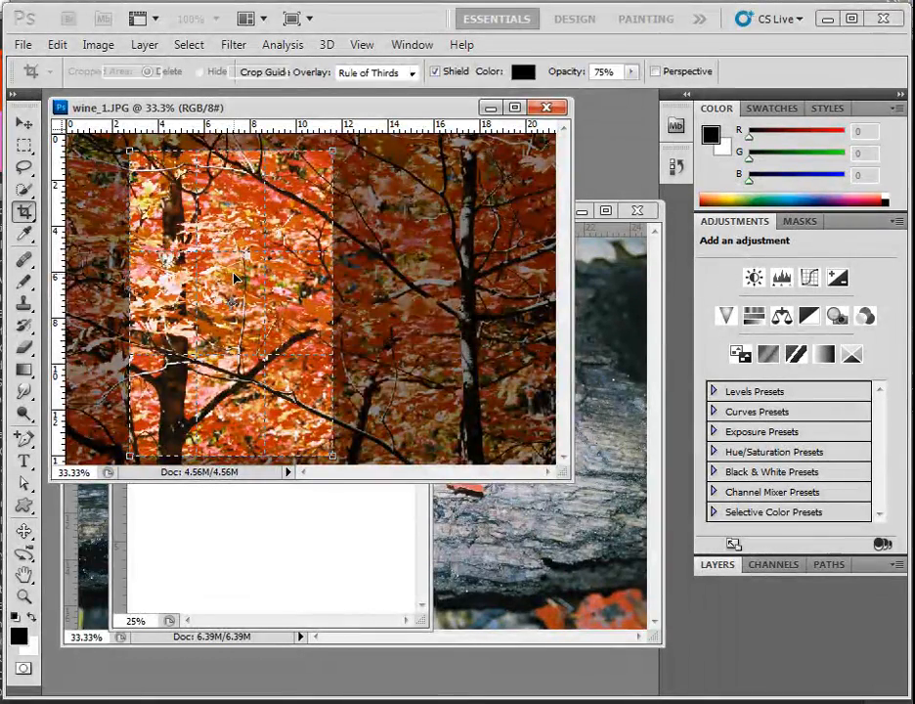
pyautogui.press('Return')
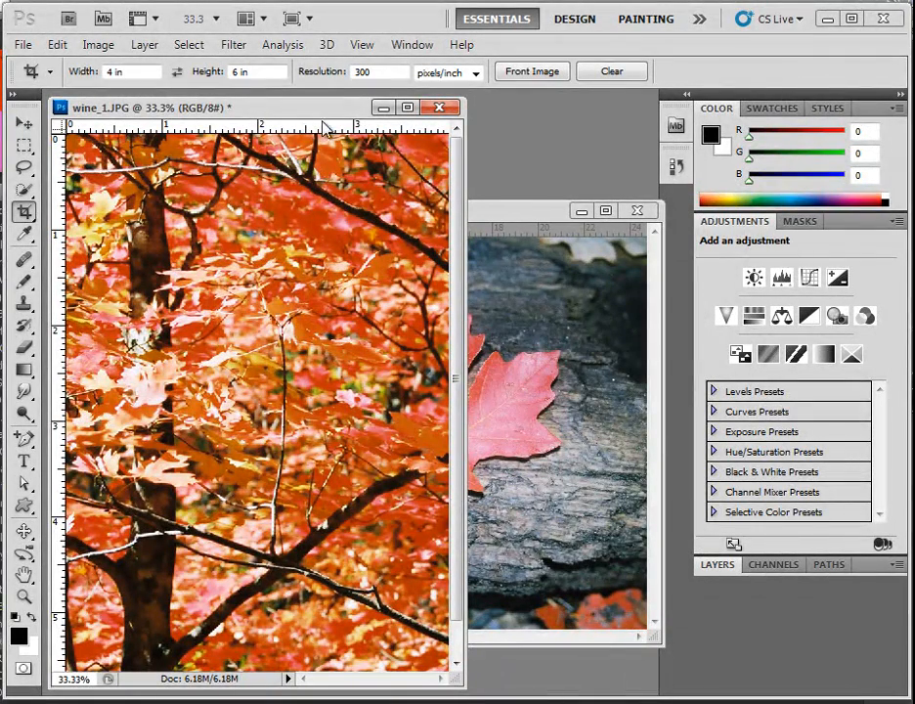
# Copy the cropped wine_1.JPG image into the blank Untitled-1 document with the Move tool, arranging the windows so both are accessible.
pyautogui.moveTo(309, 117); pyautogui.dragTo(545, 118)
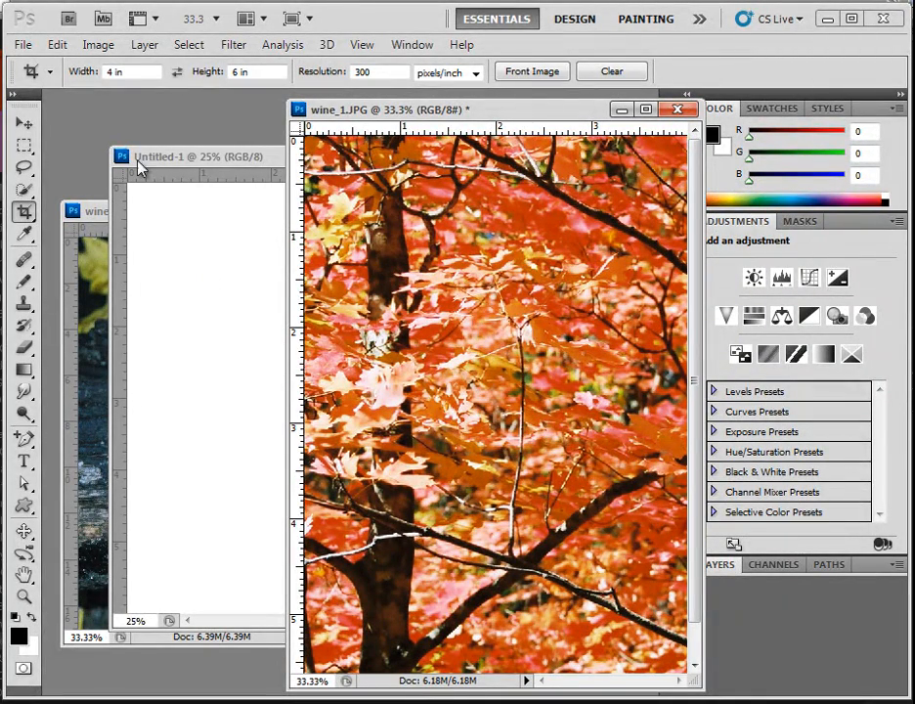
pyautogui.click(24, 123)
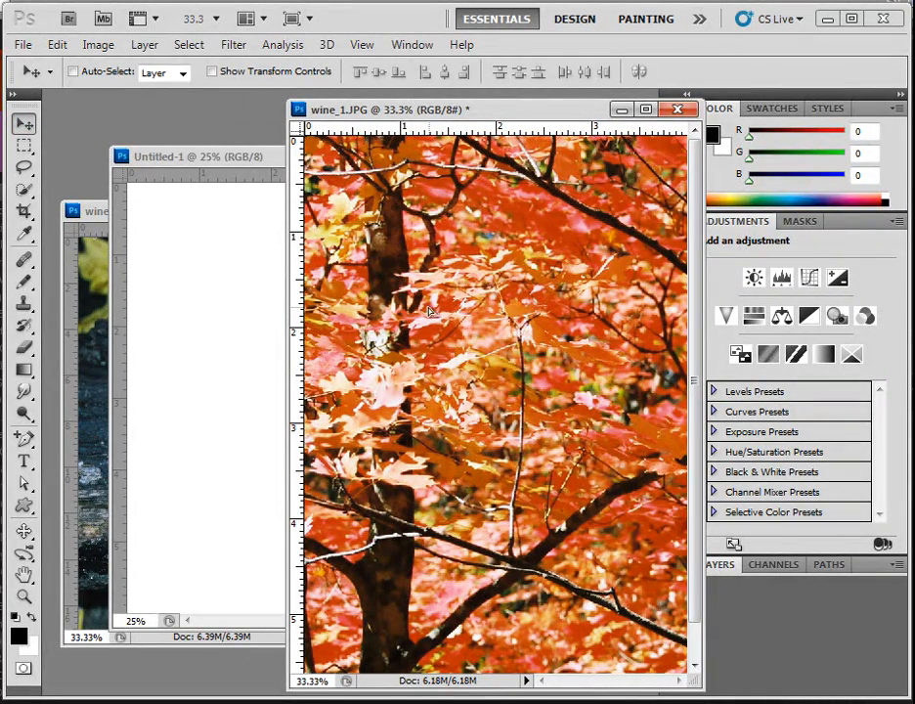
pyautogui.moveTo(397, 314); pyautogui.dragTo(235, 334)
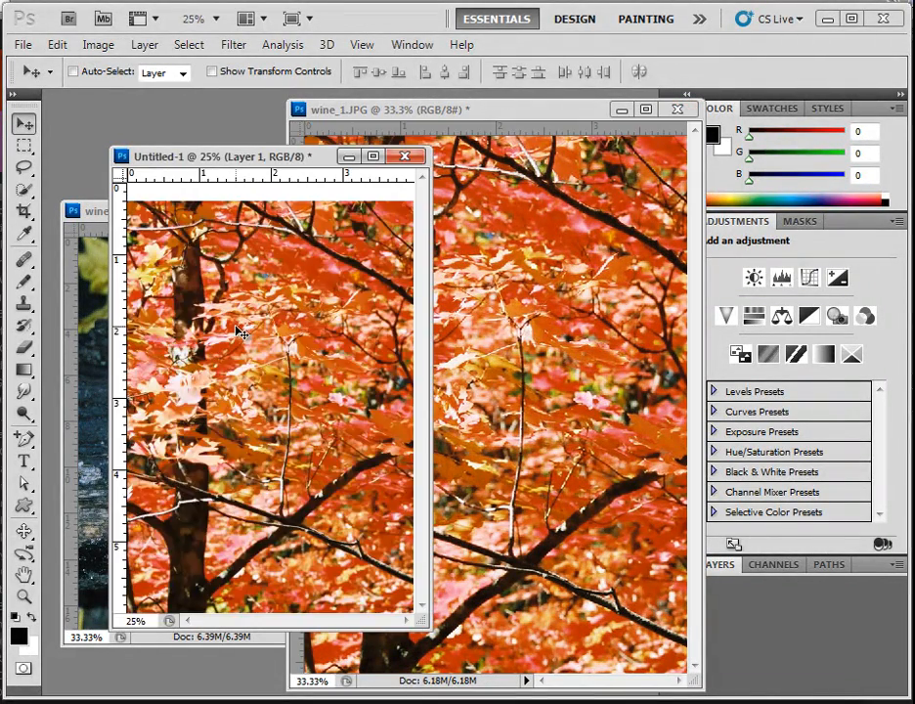
pyautogui.moveTo(255, 158); pyautogui.dragTo(246, 131)
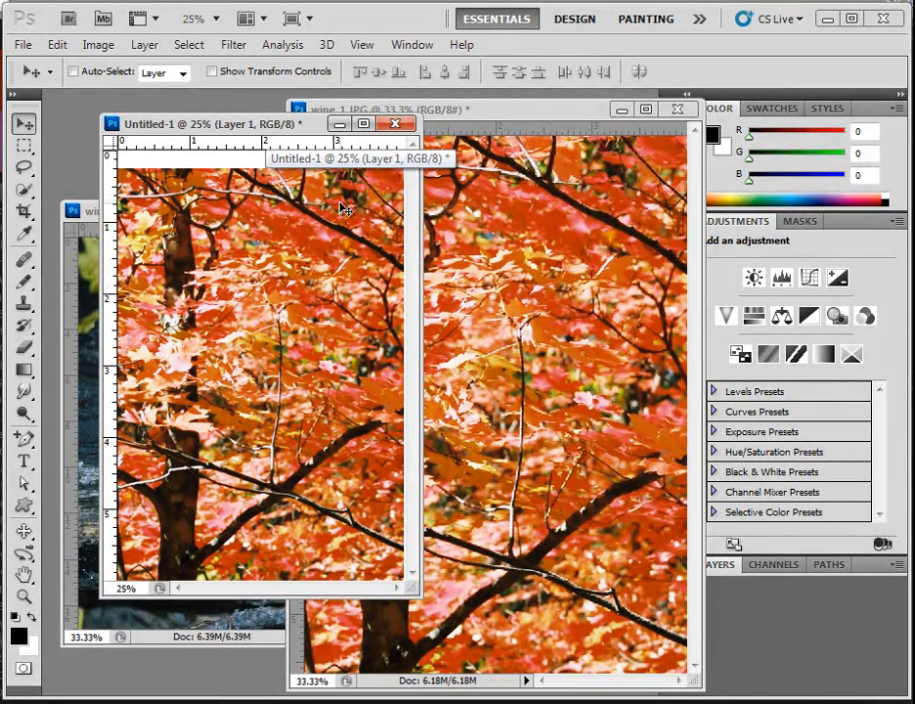
# Close wine_1.JPG without saving its changes.
pyautogui.moveTo(532, 116); pyautogui.dragTo(507, 121)
pyautogui.click(651, 114)
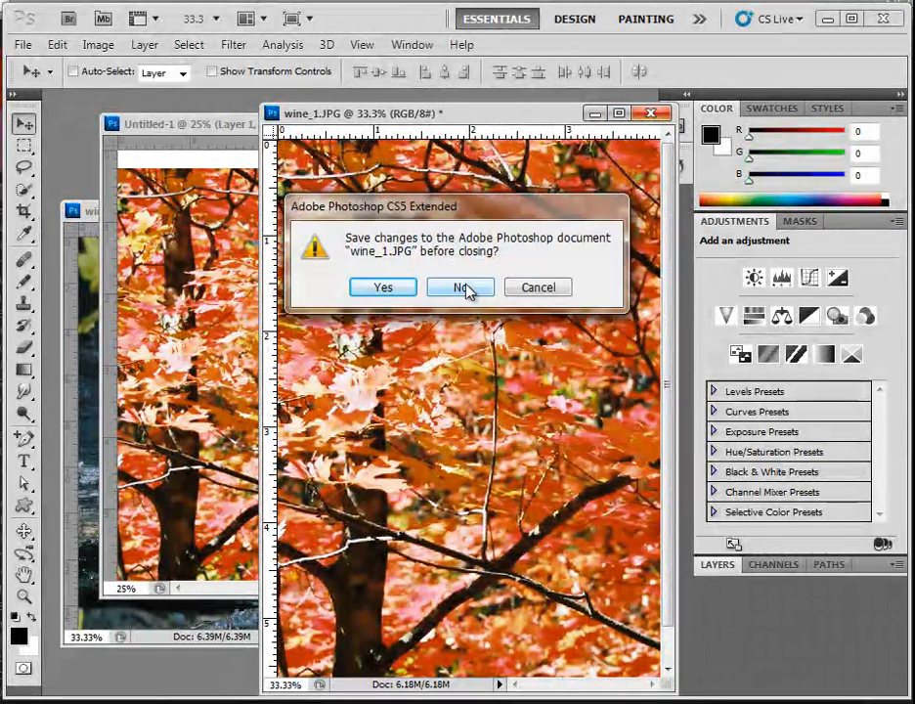
pyautogui.click(466, 288)
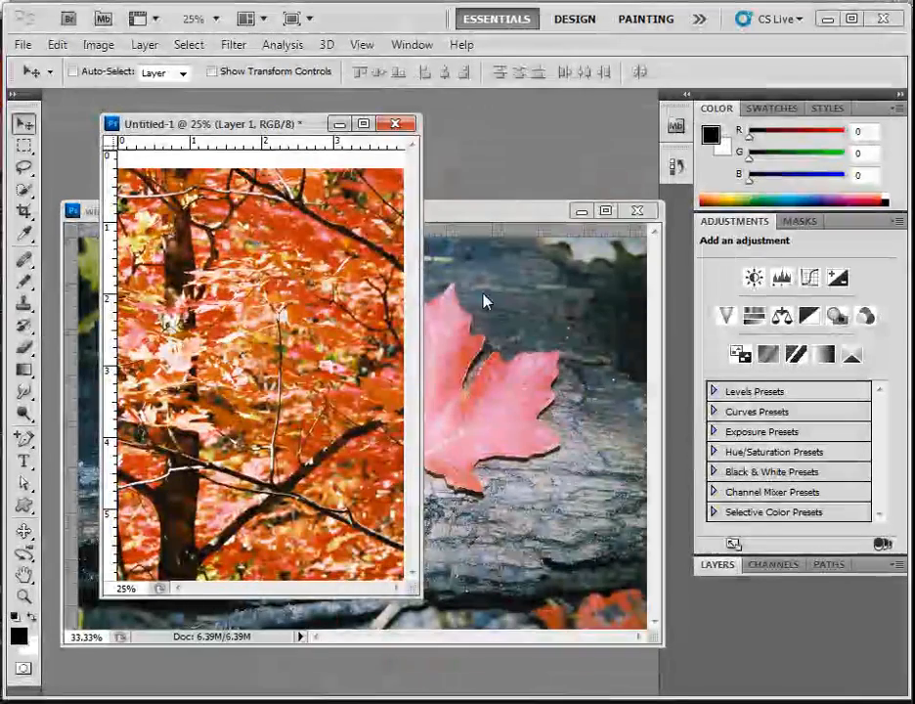
# Reposition the foliage layer to cover the entire Untitled-1 canvas and display the document's layers beside the enlarged window.
pyautogui.moveTo(320, 309); pyautogui.dragTo(321, 290)
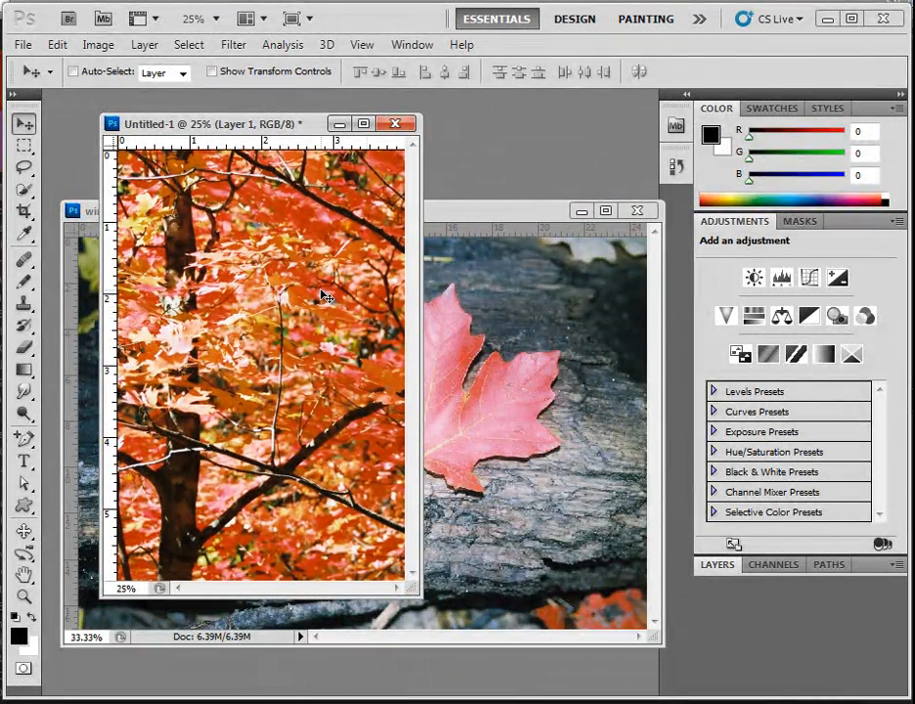
pyautogui.moveTo(416, 592); pyautogui.dragTo(455, 634)
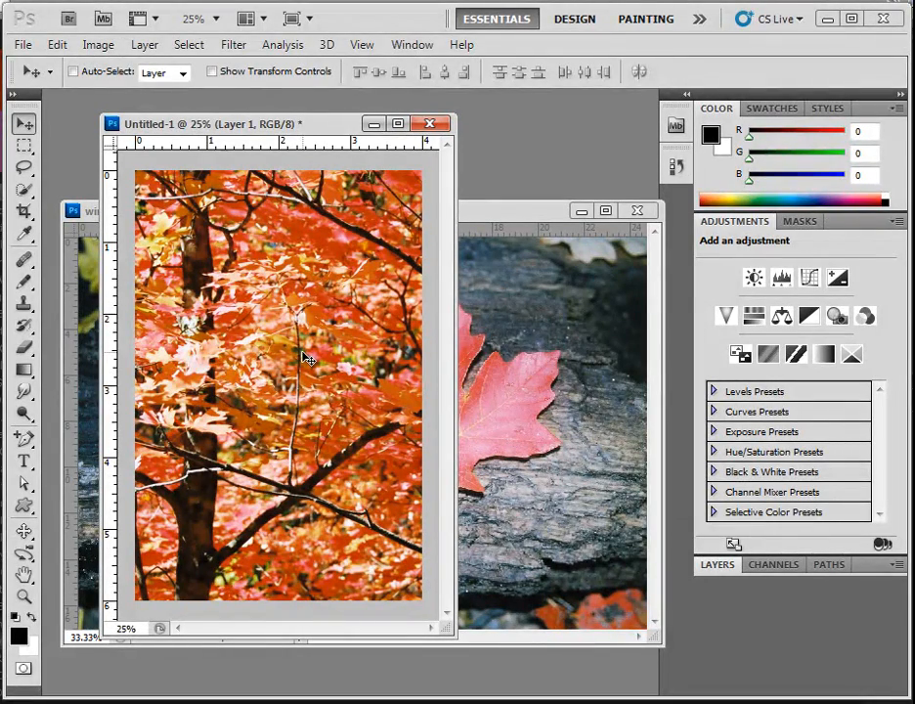
pyautogui.click(728, 567)
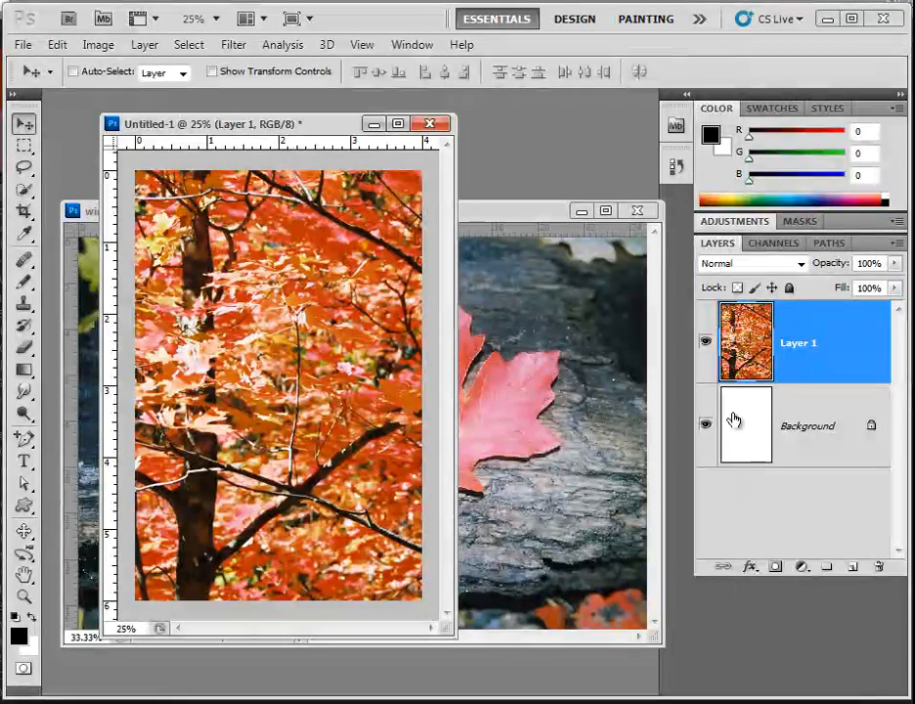
# Float and enlarge the document's layer list beside the canvas, and toggle the foliage layer's visibility off and back on.
pyautogui.moveTo(871, 251); pyautogui.dragTo(633, 164)
pyautogui.moveTo(669, 306); pyautogui.dragTo(670, 538)
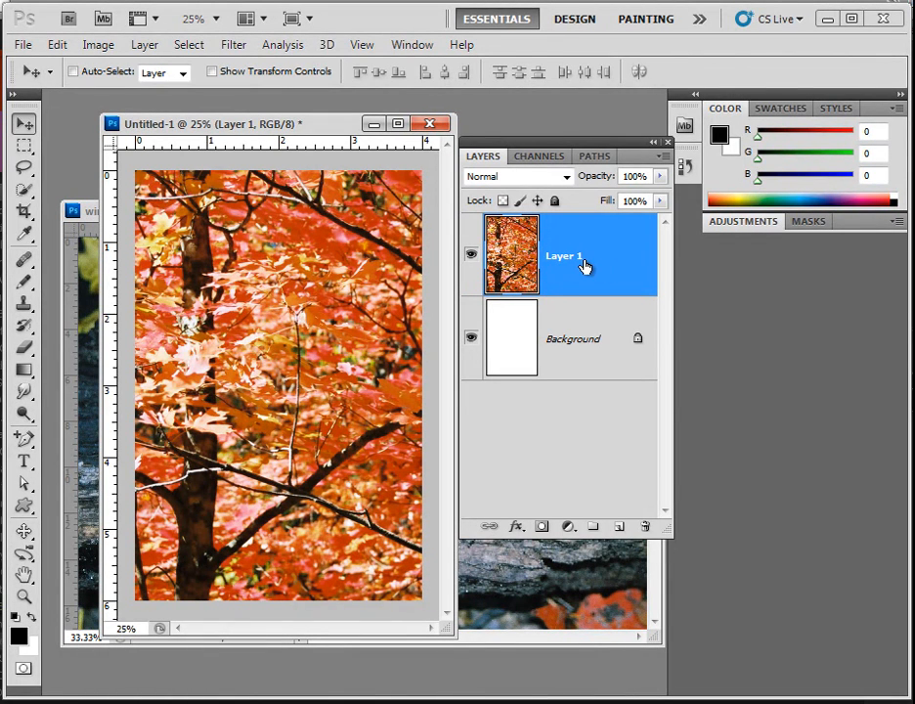
pyautogui.click(471, 256)
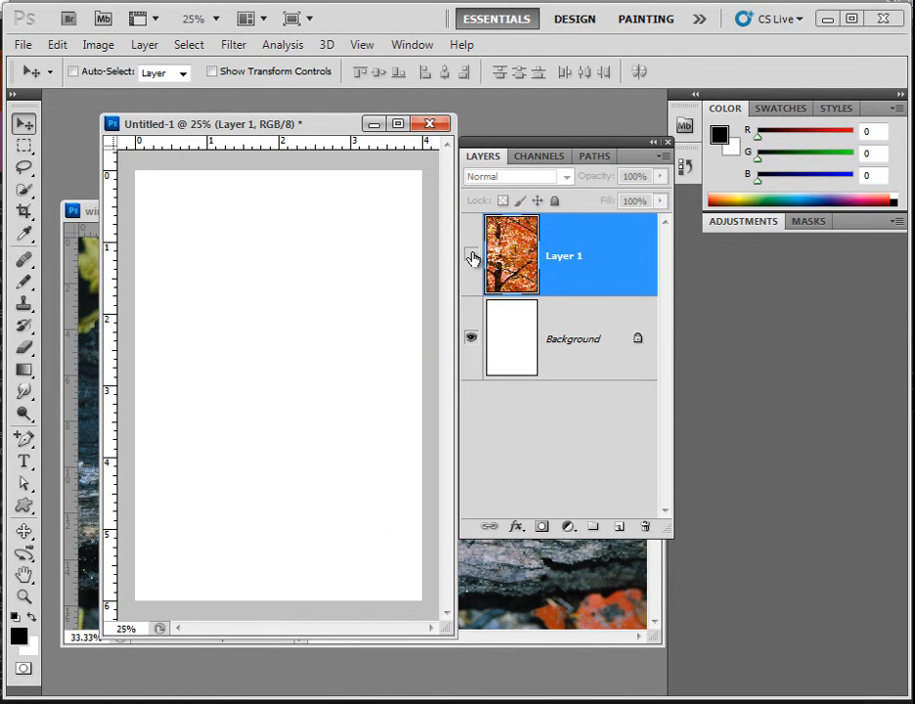
pyautogui.click(471, 256)
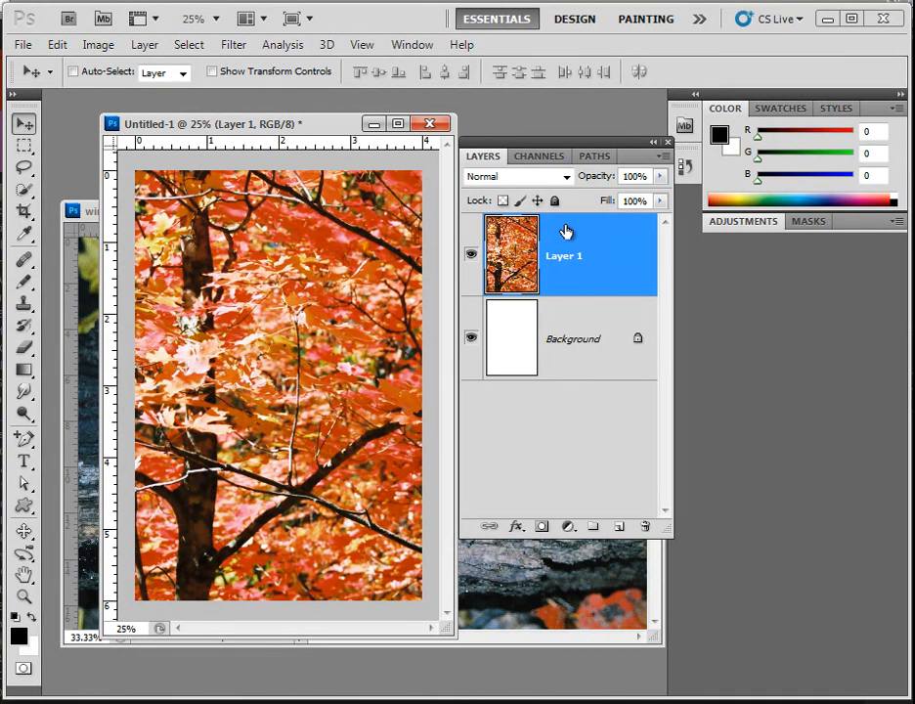
# Lower the foliage layer's opacity to 38%.
pyautogui.click(660, 177)
pyautogui.moveTo(664, 201); pyautogui.dragTo(603, 204)
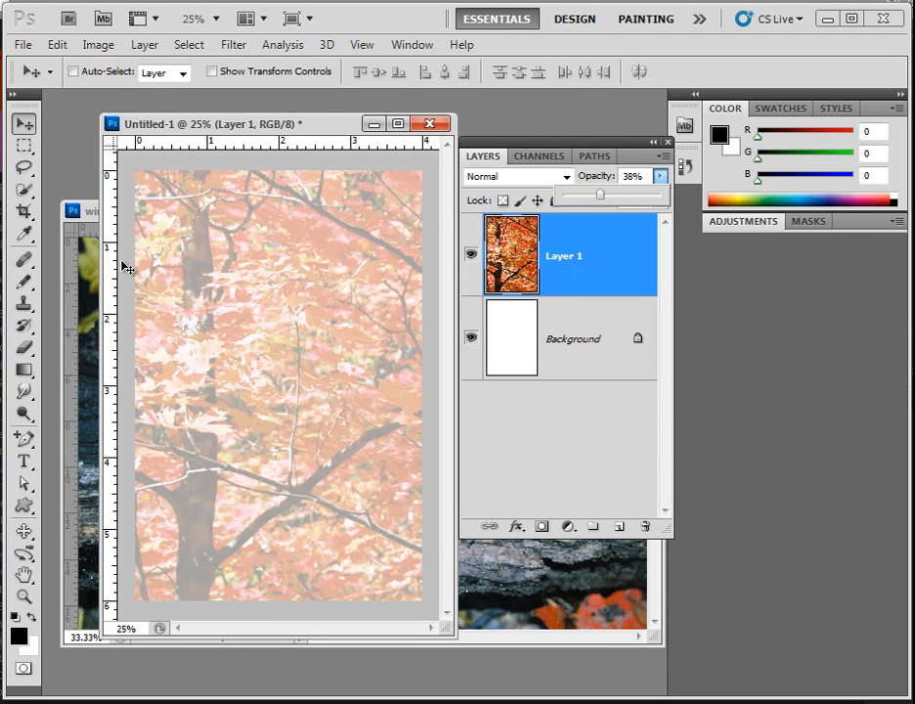
# Copy the selected maple leaf from wine_2.JPG into Untitled-1 above the foliage, arranging the windows so both are accessible.
pyautogui.click(88, 213)
pyautogui.moveTo(329, 219); pyautogui.dragTo(253, 221)
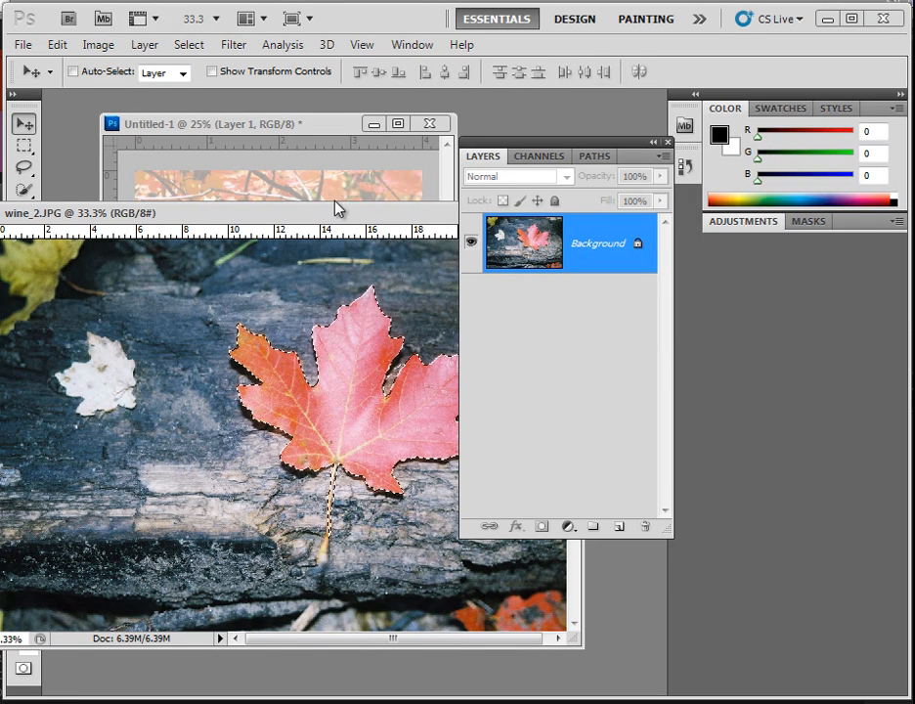
pyautogui.click(315, 126)
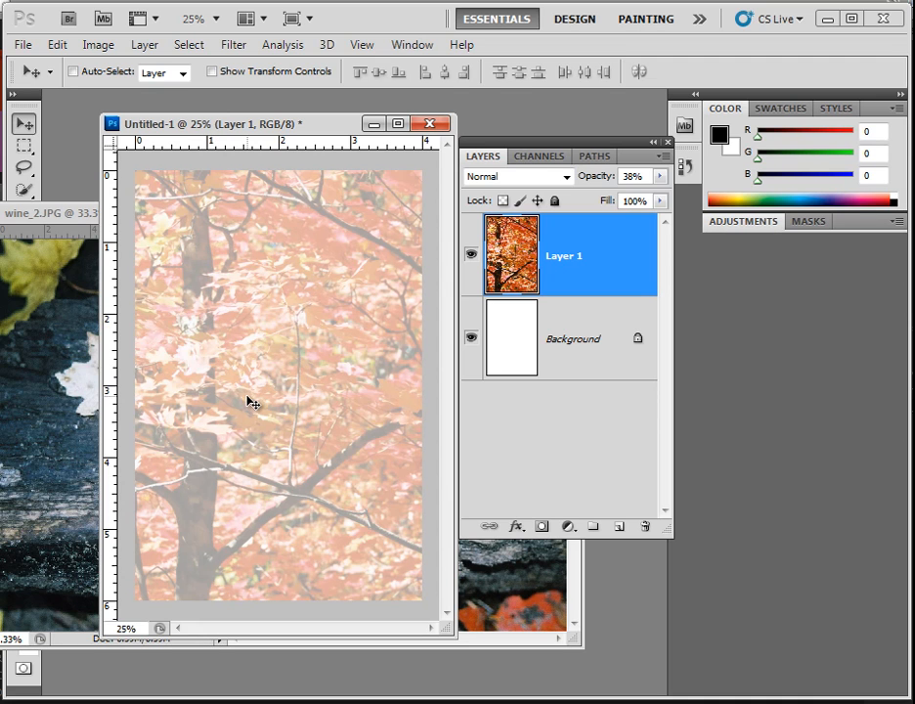
pyautogui.click(55, 212)
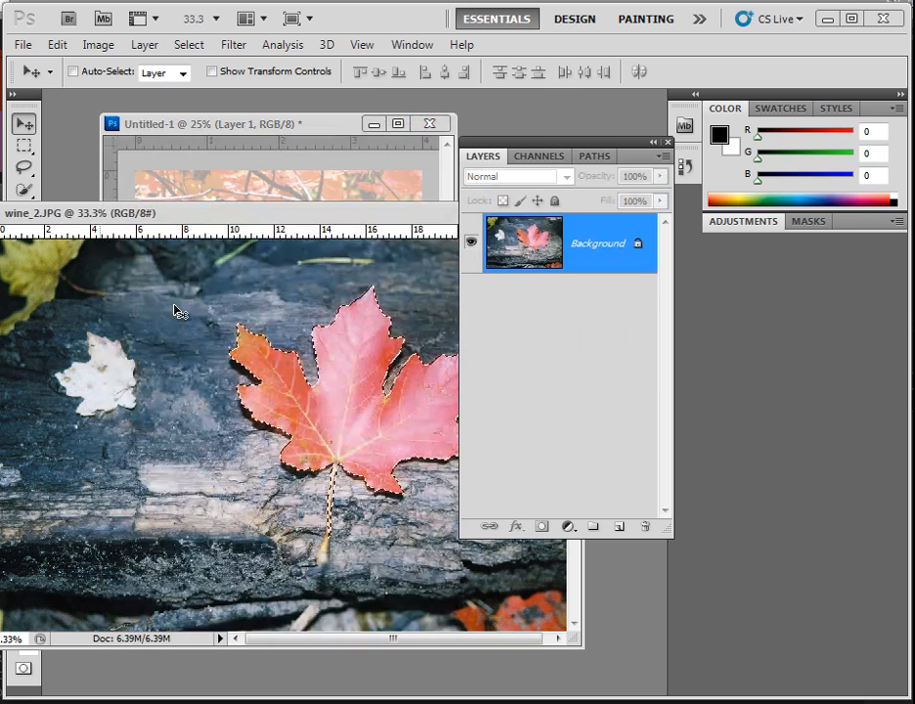
pyautogui.moveTo(285, 213); pyautogui.dragTo(290, 303)
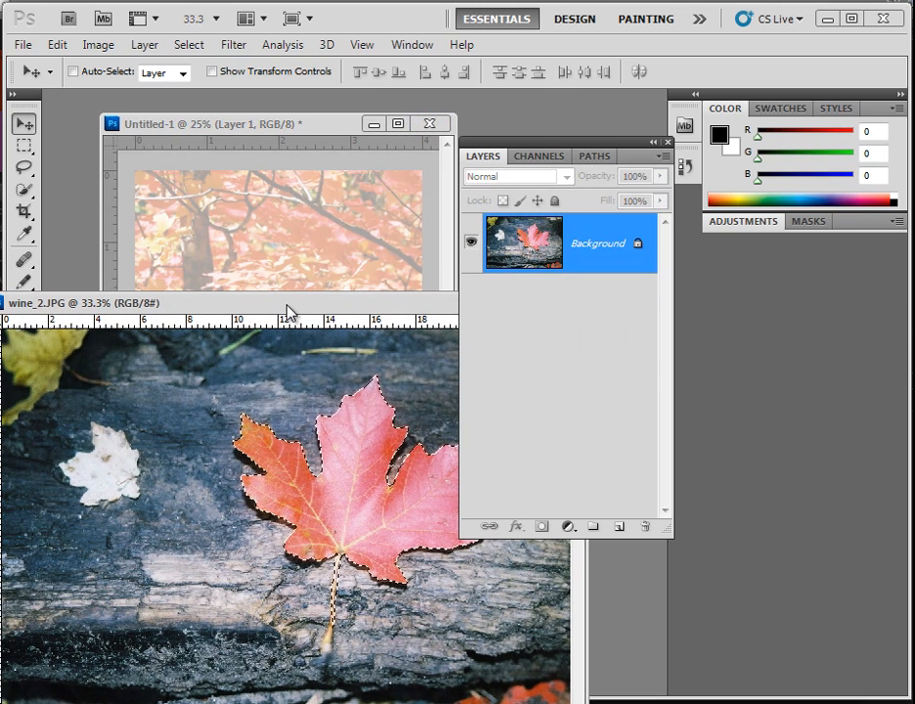
pyautogui.moveTo(361, 449); pyautogui.dragTo(320, 247)
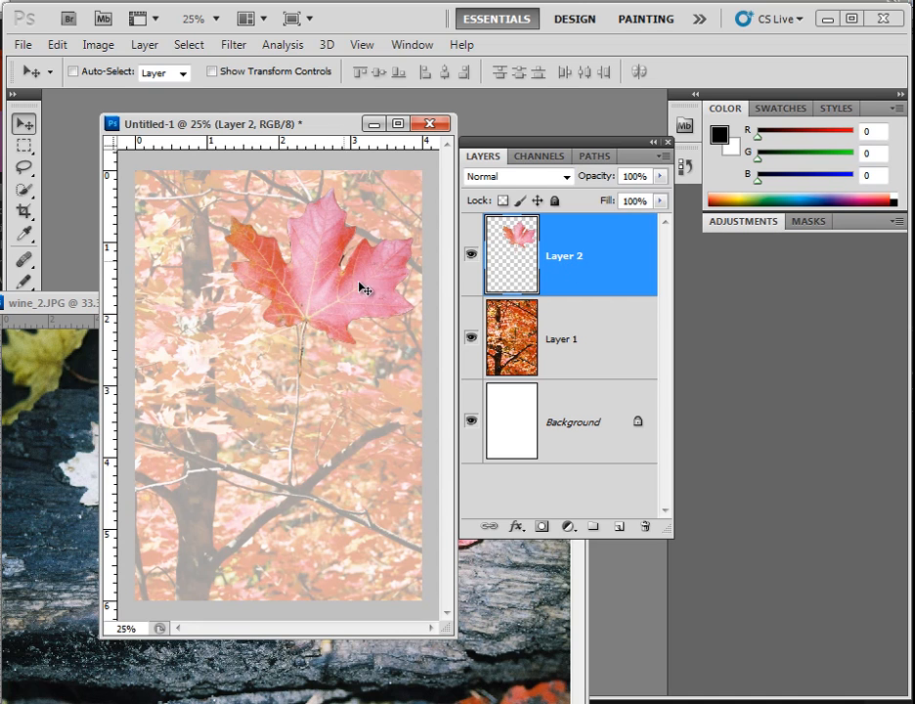
# Rotate the leaf by about 131° and scale it to about 123%, placing it in the upper-left corner of the canvas.
pyautogui.click(57, 45)
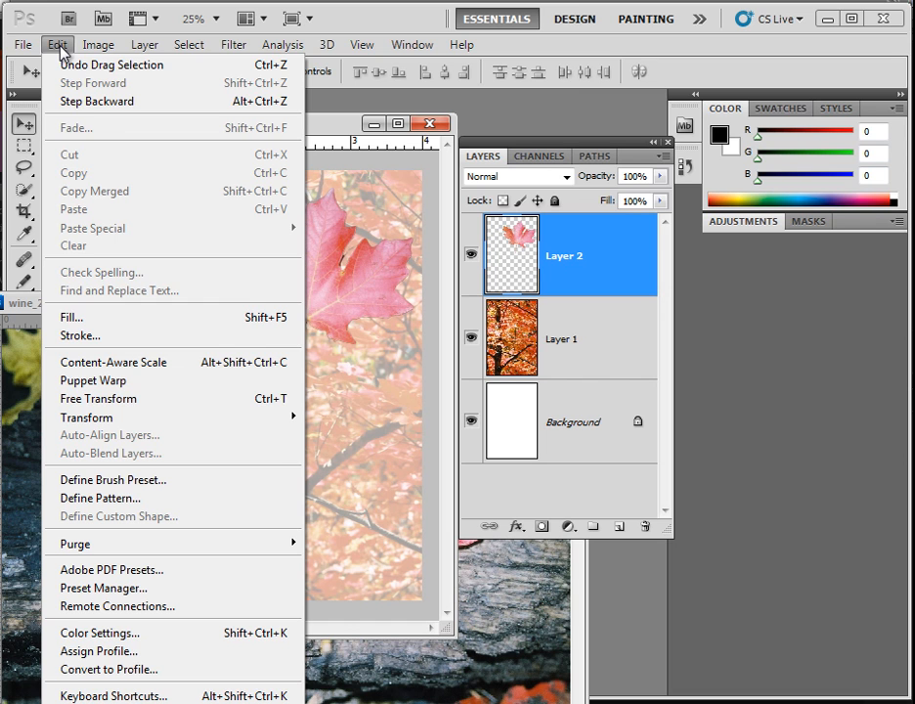
pyautogui.click(116, 406)
pyautogui.moveTo(426, 392); pyautogui.dragTo(139, 296)
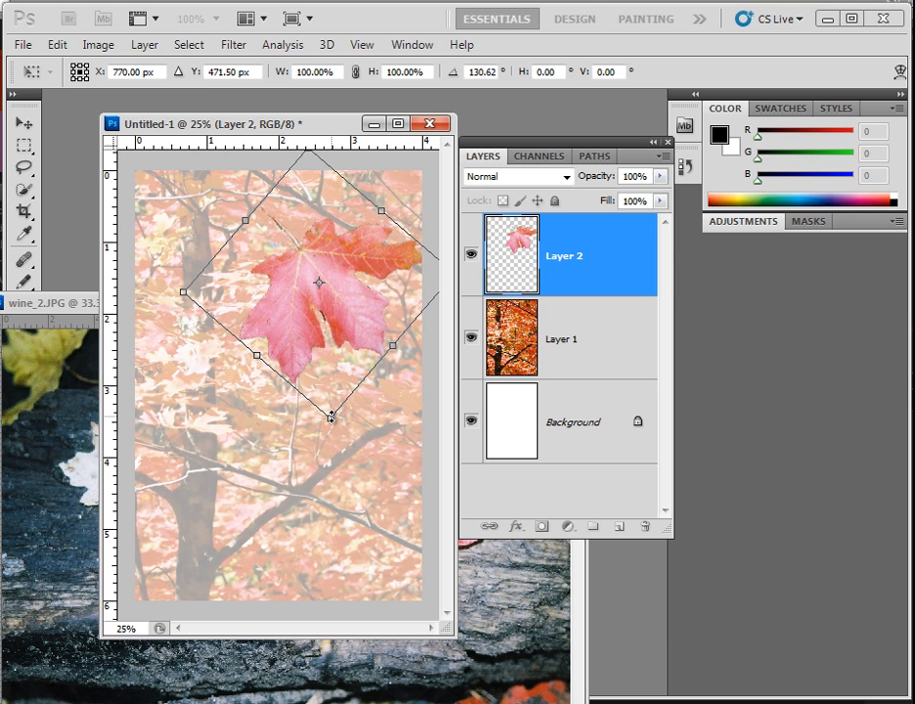
pyautogui.moveTo(331, 417); pyautogui.dragTo(335, 479)
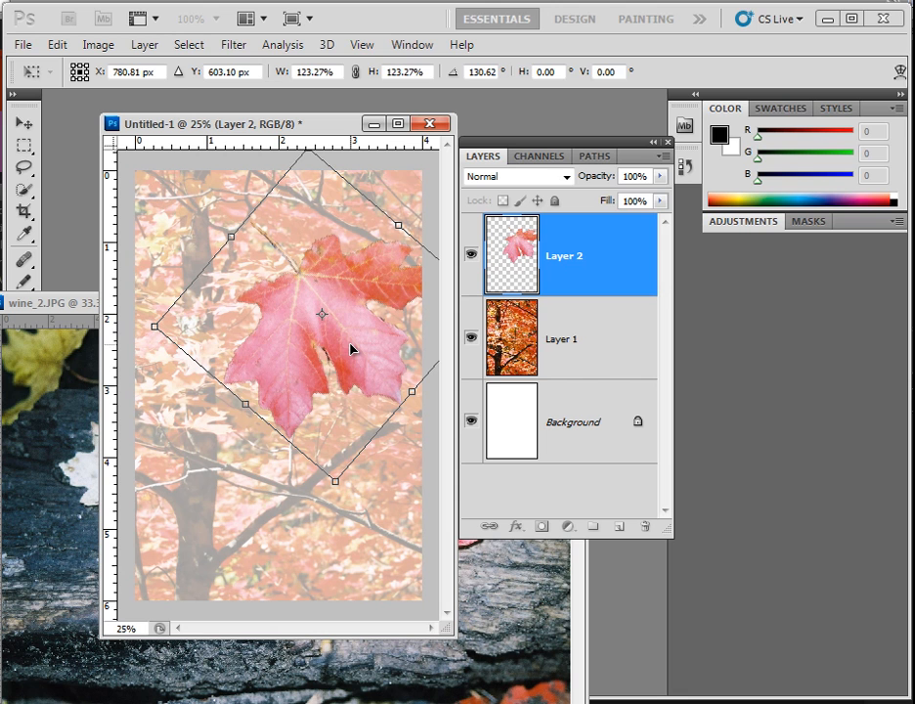
pyautogui.press('Return')
pyautogui.moveTo(351, 350); pyautogui.dragTo(232, 277)
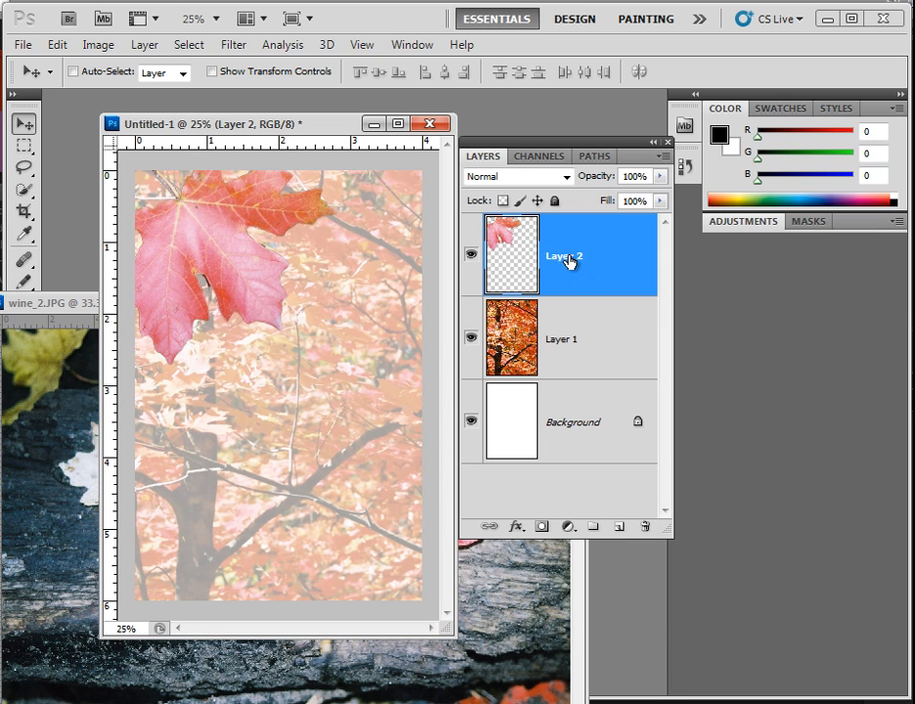
# Add an empty layer above the leaf and hide the leaf and foliage layers.
pyautogui.click(620, 528)
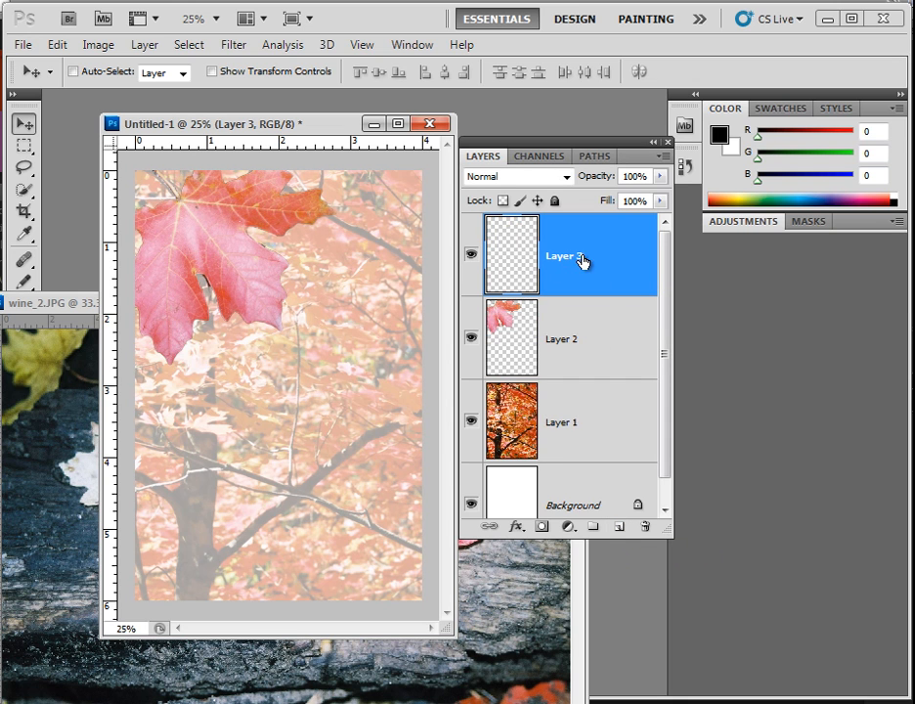
pyautogui.click(472, 339)
pyautogui.click(471, 421)
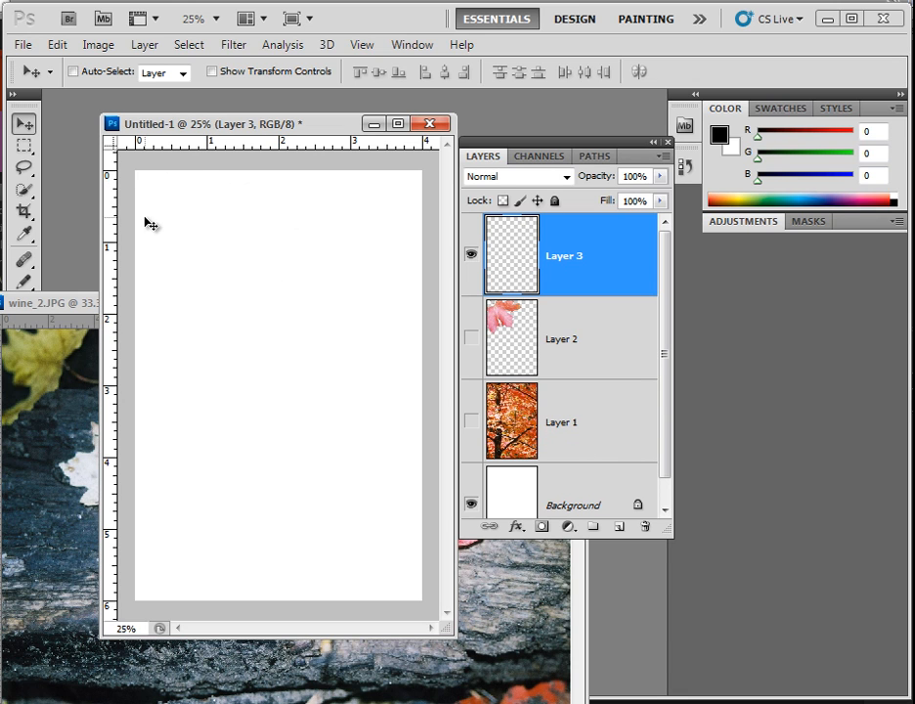
# Show the grid and select a rectangle inset about 0.25 in from every edge of the canvas.
pyautogui.click(153, 20)
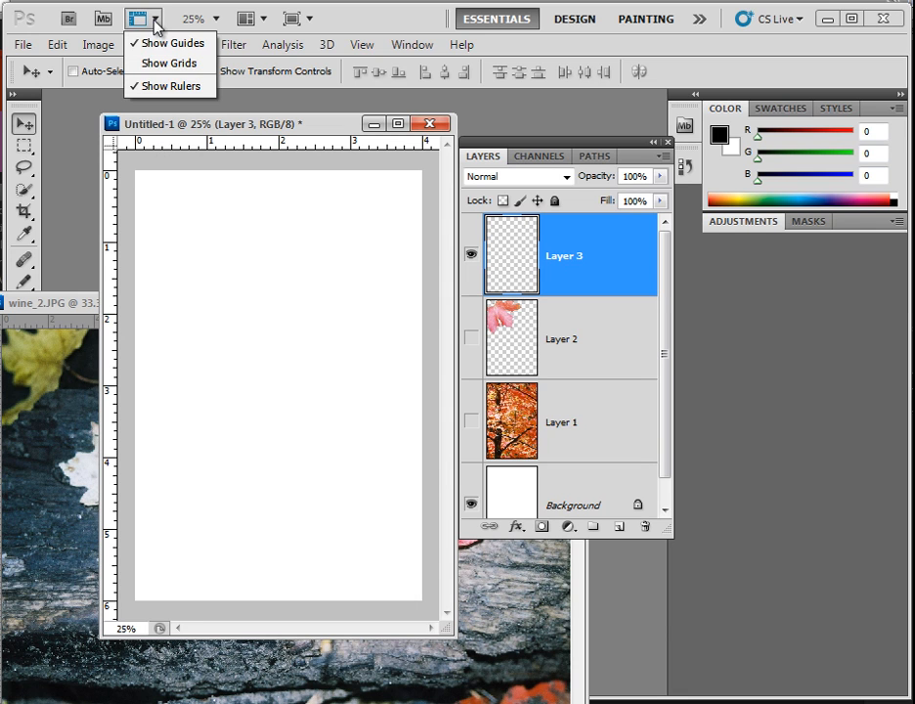
pyautogui.click(157, 64)
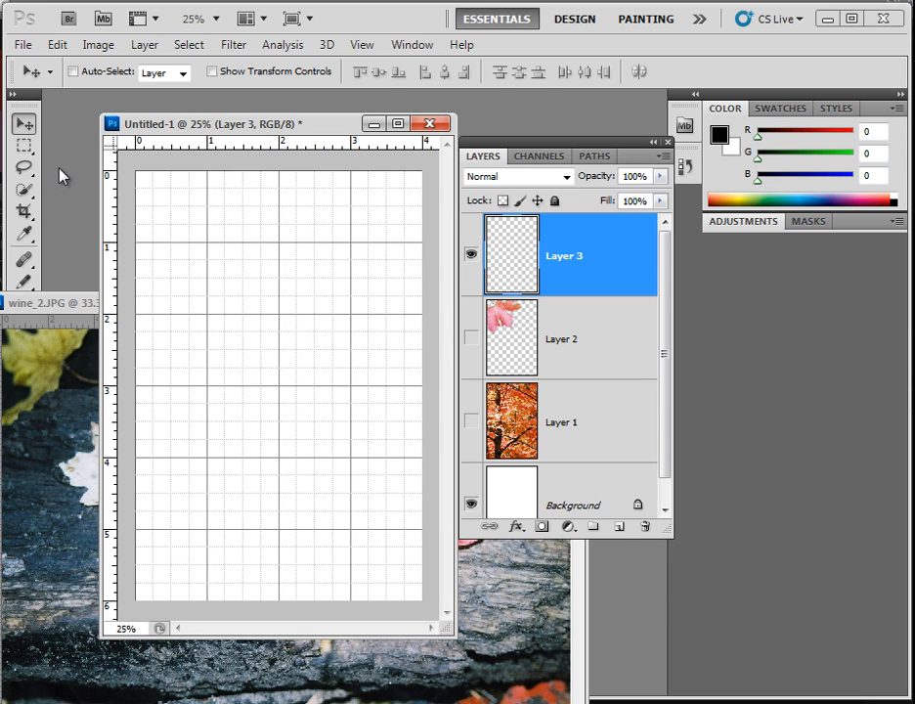
pyautogui.click(24, 147)
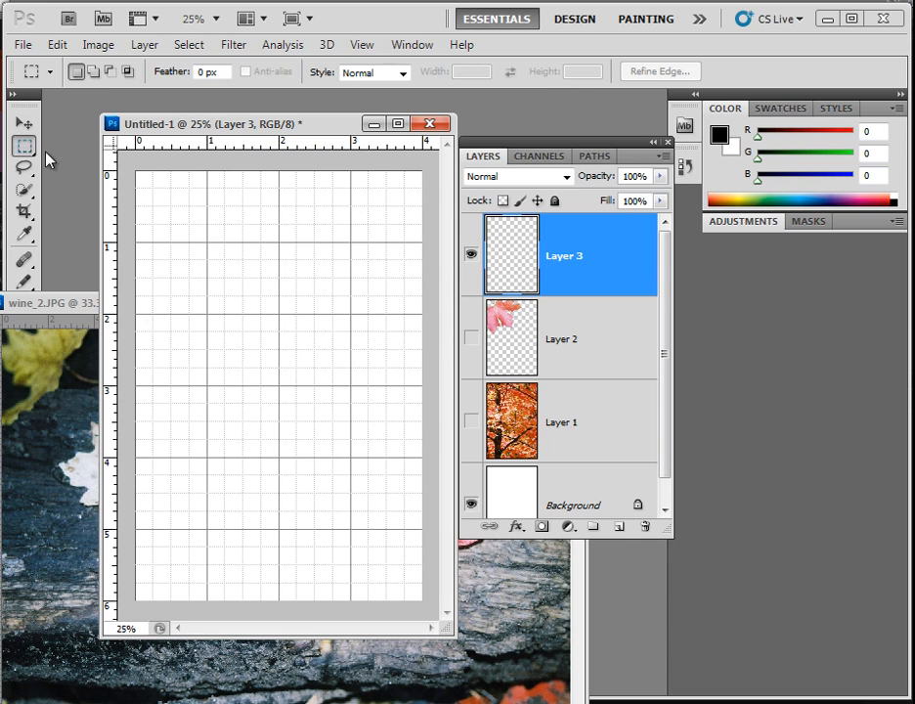
pyautogui.moveTo(154, 188); pyautogui.dragTo(405, 582)
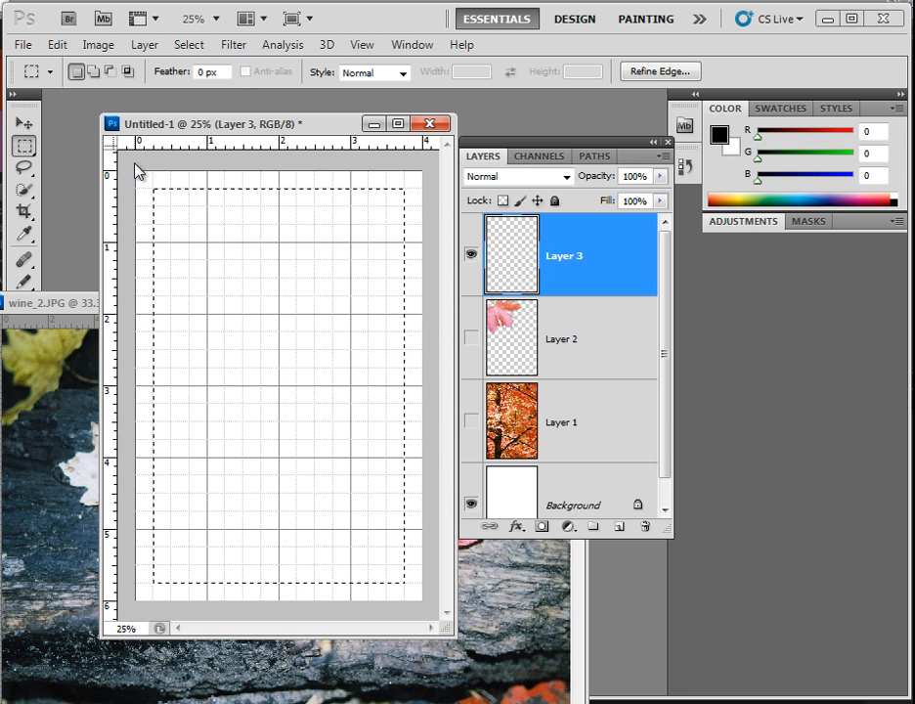
# Stroke the rectangular selection with a 9 px dark red line located inside, and deselect it.
pyautogui.click(58, 45)
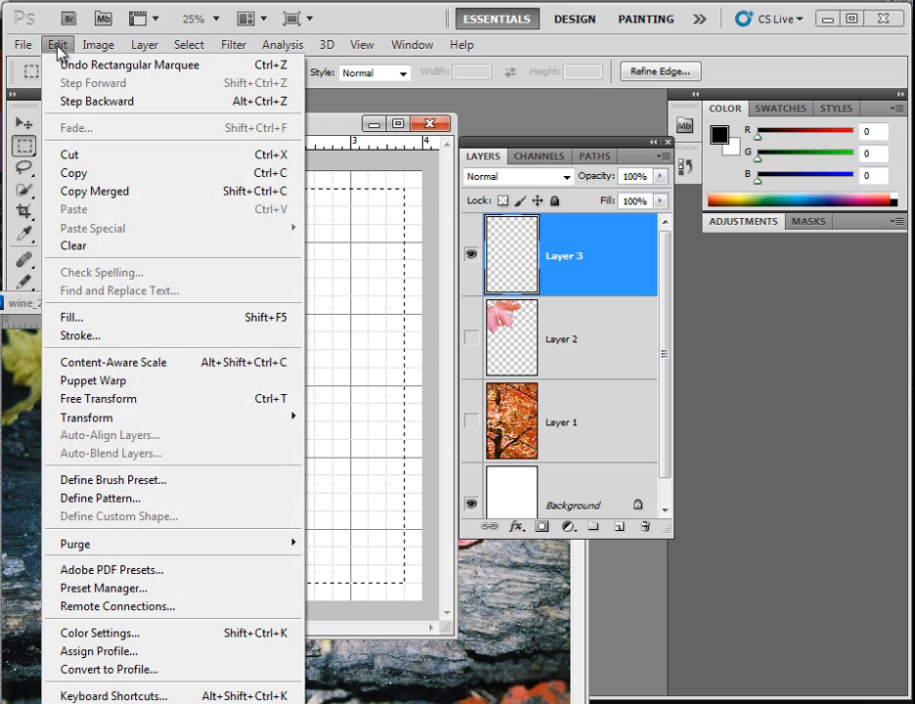
pyautogui.click(82, 334)
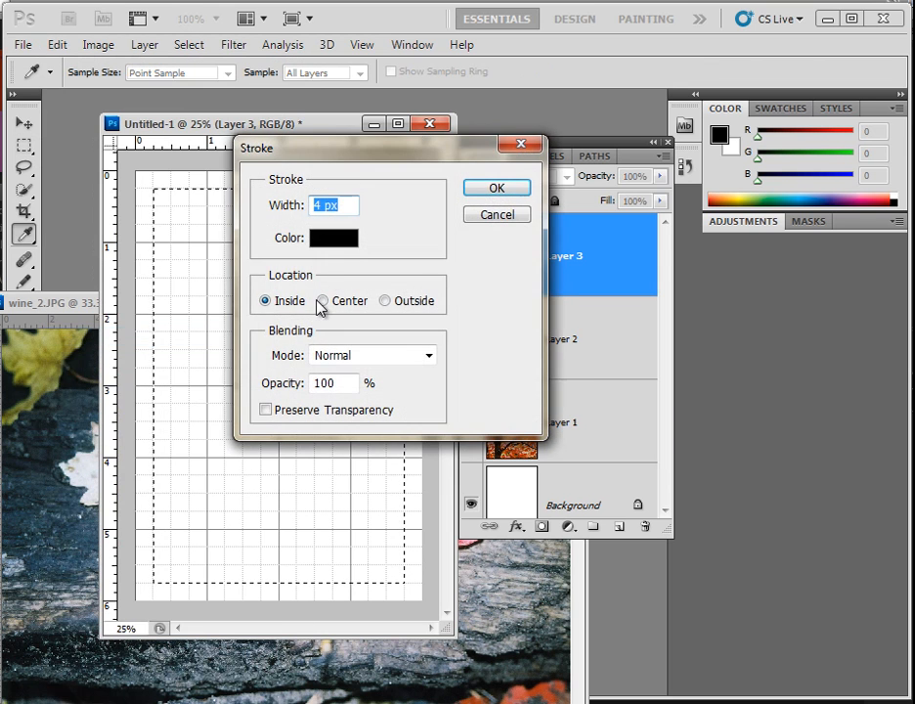
pyautogui.click(336, 242)
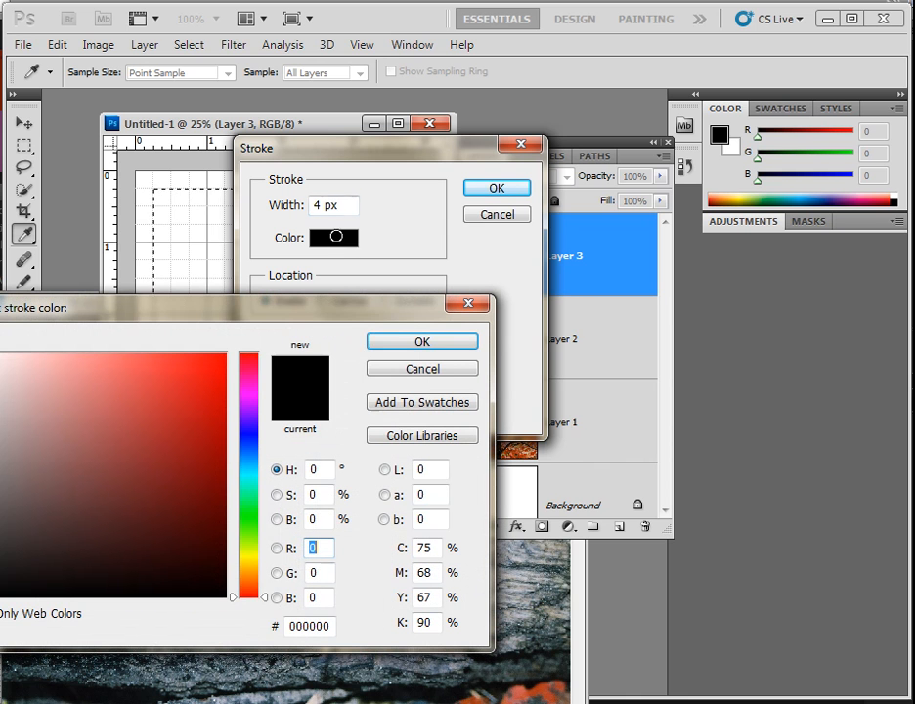
pyautogui.click(225, 506)
pyautogui.click(402, 344)
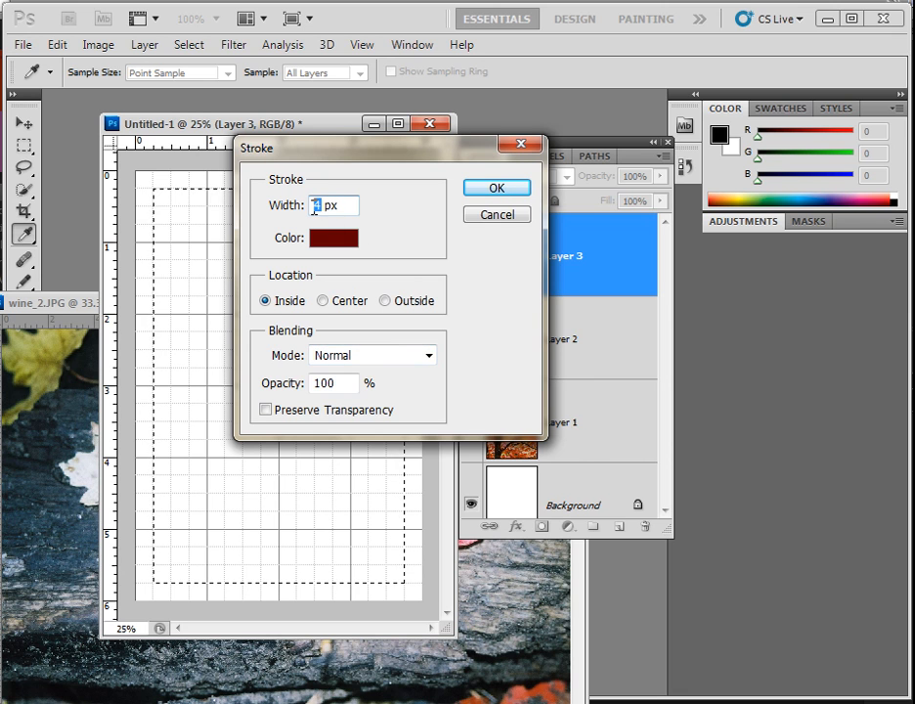
pyautogui.write('9')
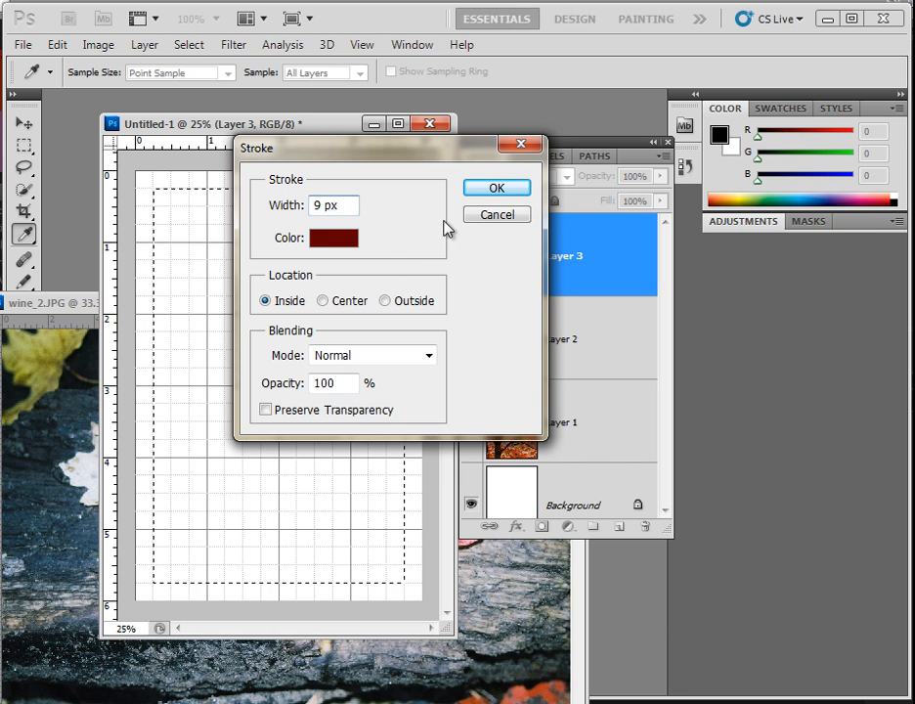
pyautogui.click(494, 189)
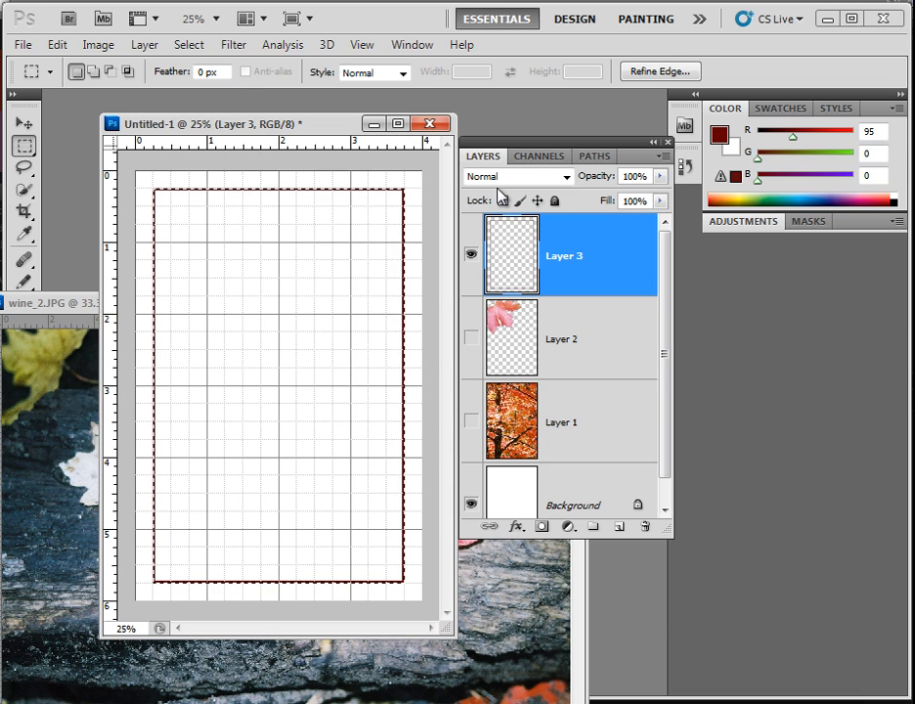
pyautogui.hotkey('ctrl', 'd')
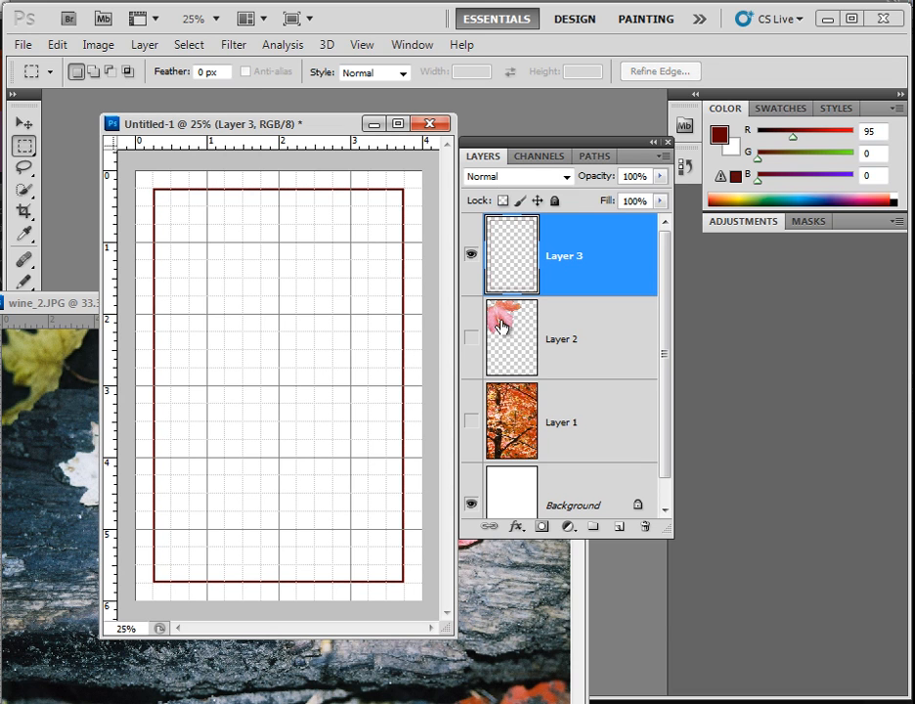
# Redisplay the leaf and foliage layers without the grid, and place the border layer directly beneath the leaf.
pyautogui.click(471, 338)
pyautogui.click(471, 421)
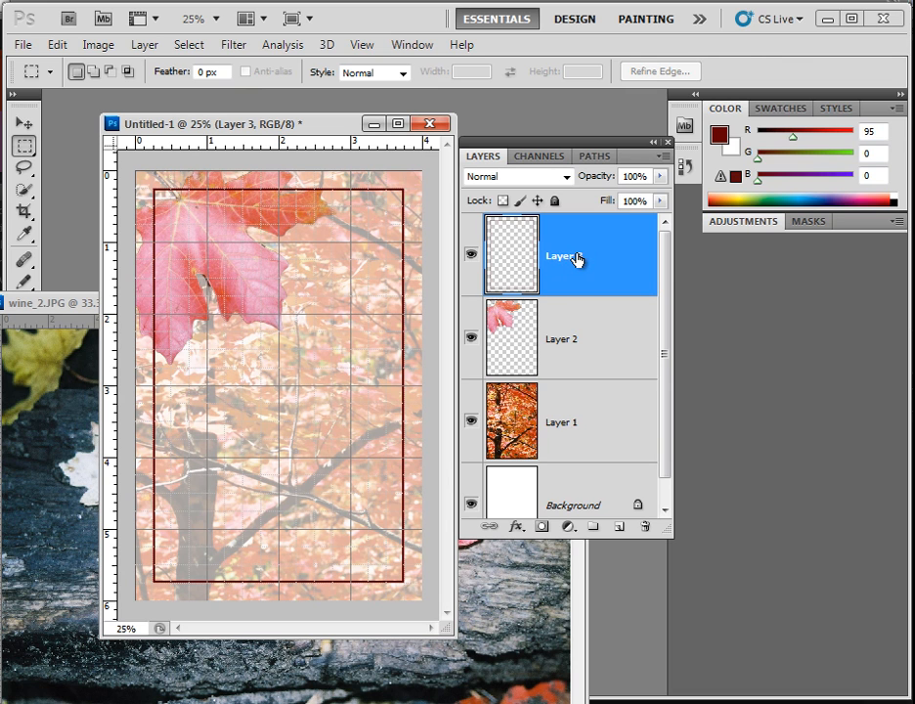
pyautogui.moveTo(576, 259); pyautogui.dragTo(572, 364)
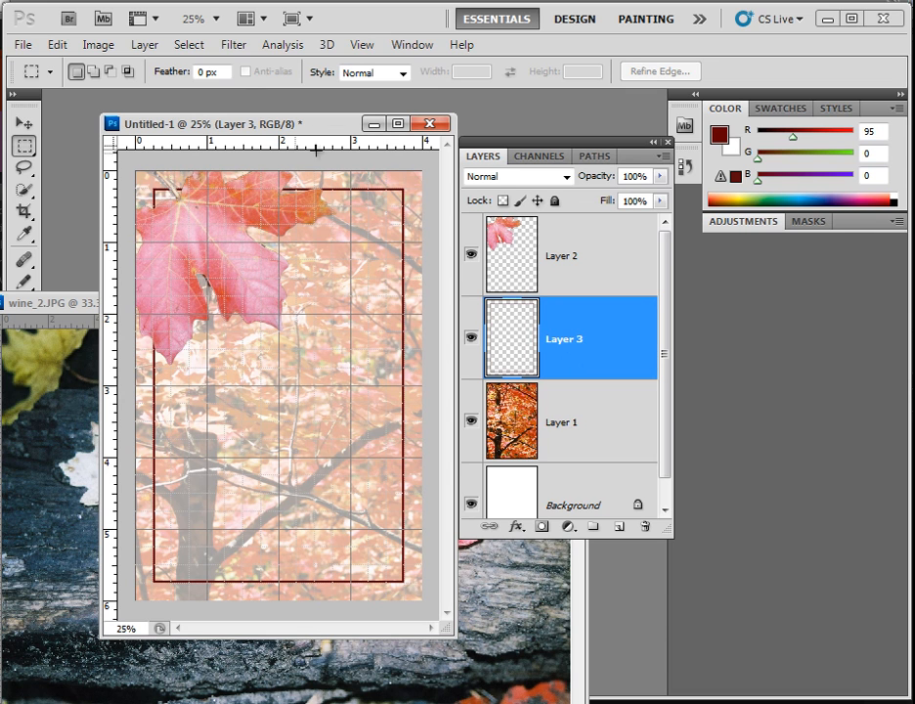
pyautogui.click(154, 20)
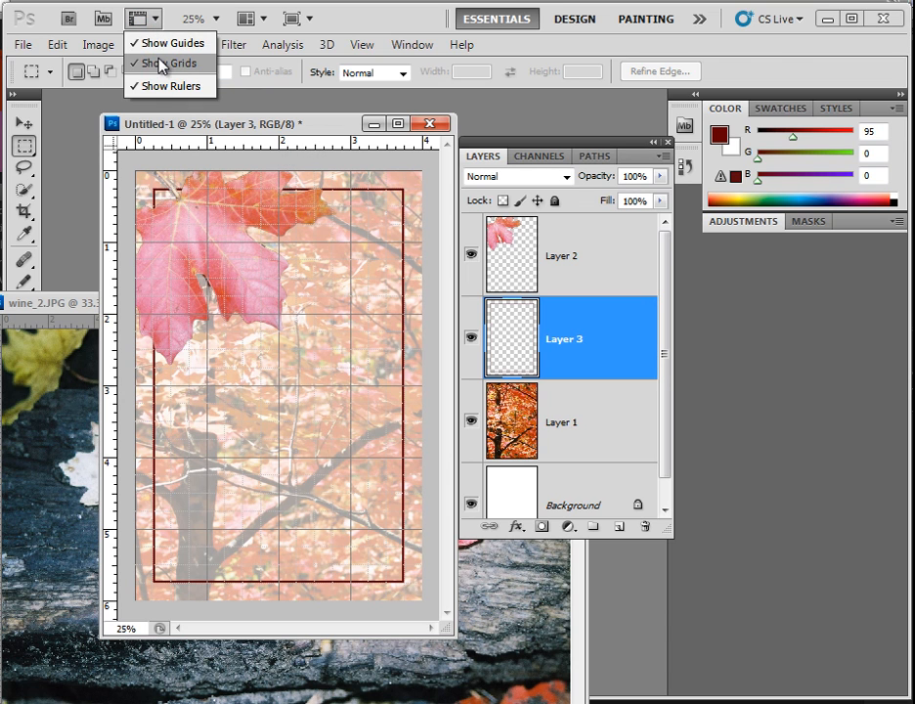
pyautogui.click(163, 65)
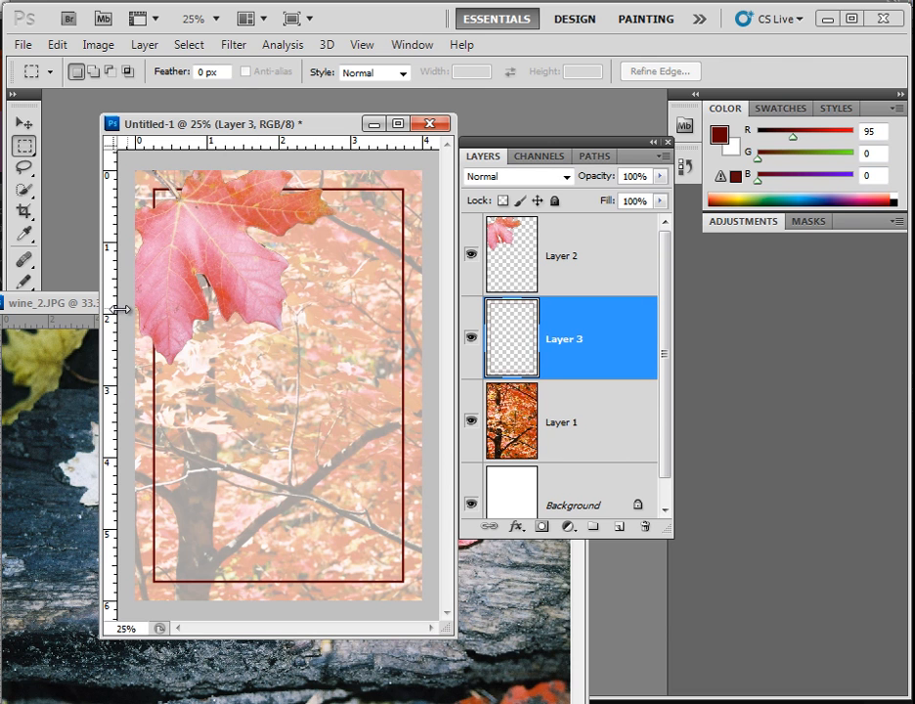
# Bring the wine_2.JPG window forward and close that image.
pyautogui.click(74, 304)
pyautogui.moveTo(74, 305)
pyautogui.mouseDown()
pyautogui.moveTo(143, 275)
pyautogui.moveTo(67, 291)
pyautogui.mouseUp()
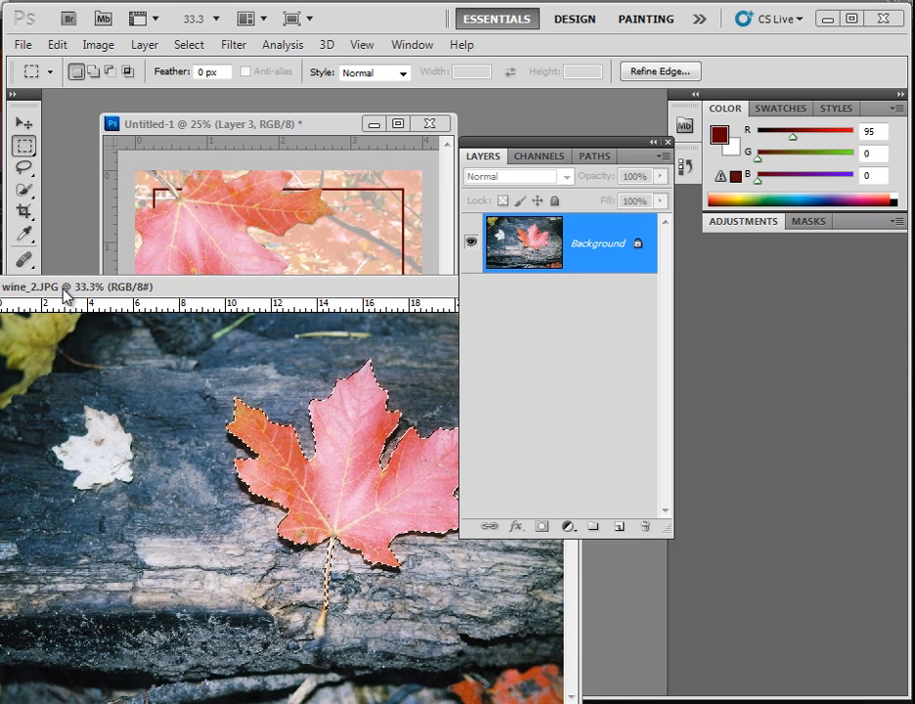
pyautogui.moveTo(234, 296); pyautogui.dragTo(102, 296)
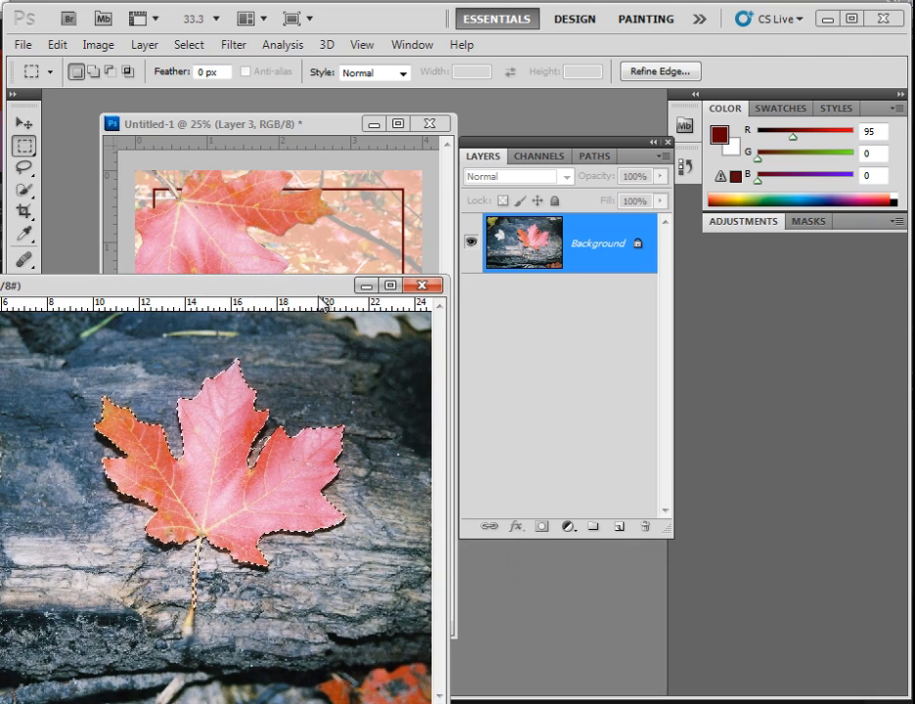
pyautogui.click(420, 286)
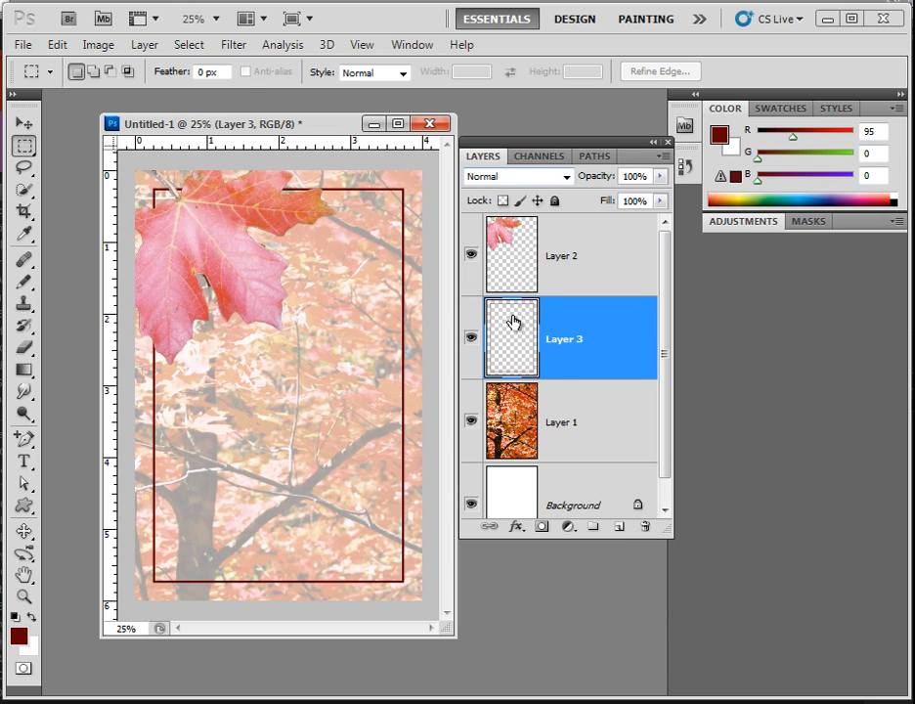
# Add the text "Red Leaf" across the middle of the canvas and enlarge it to 56 pt.
pyautogui.click(25, 467)
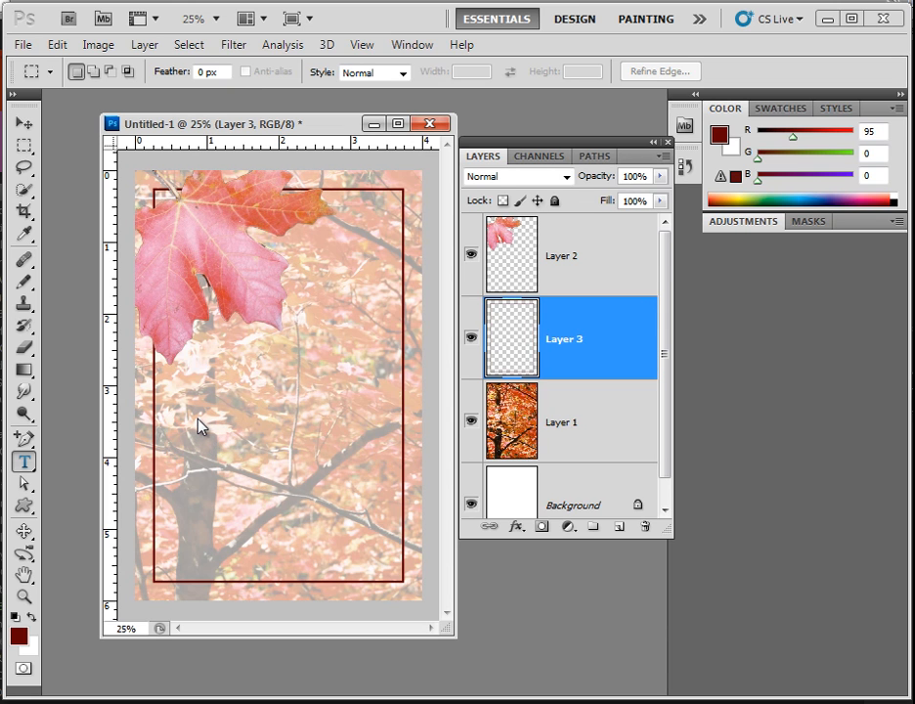
pyautogui.click(278, 431)
pyautogui.write('Red Leaf')
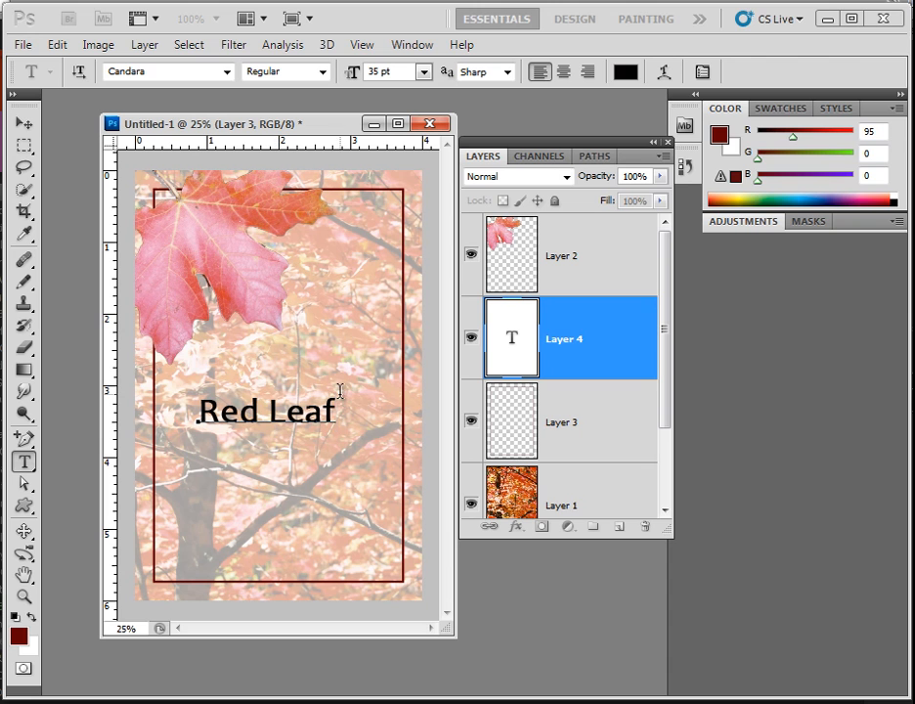
pyautogui.moveTo(198, 410); pyautogui.dragTo(339, 409)
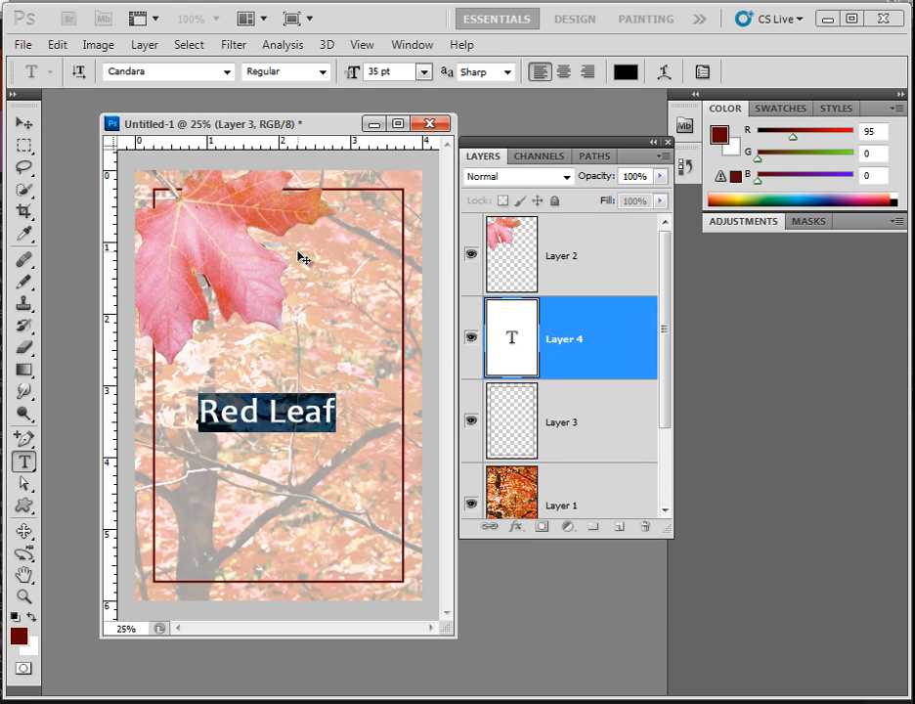
pyautogui.click(424, 73)
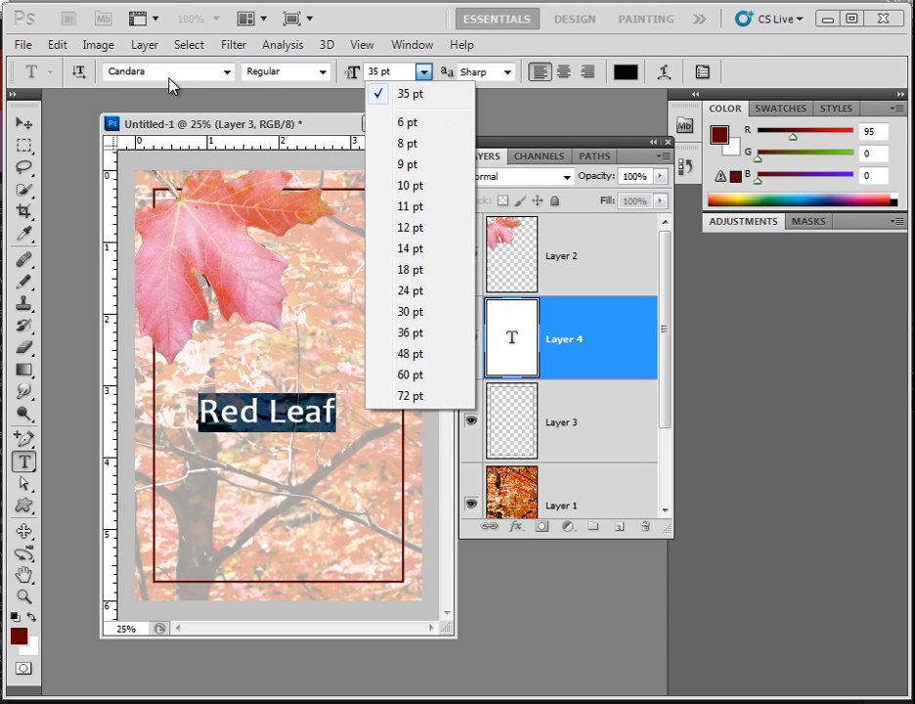
pyautogui.moveTo(427, 357); pyautogui.dragTo(427, 351)
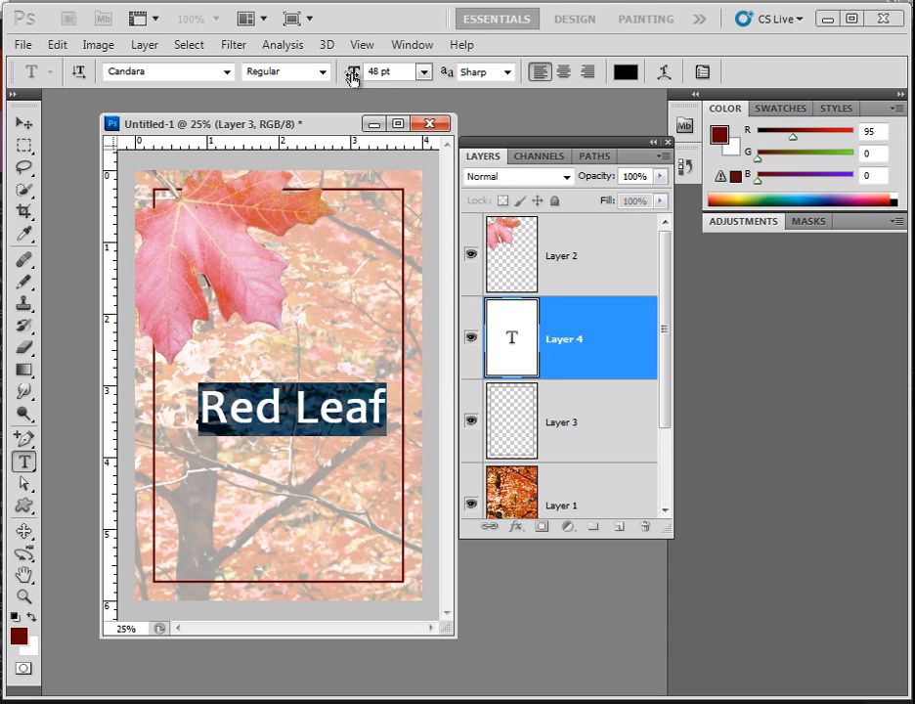
pyautogui.moveTo(353, 77); pyautogui.dragTo(357, 82)
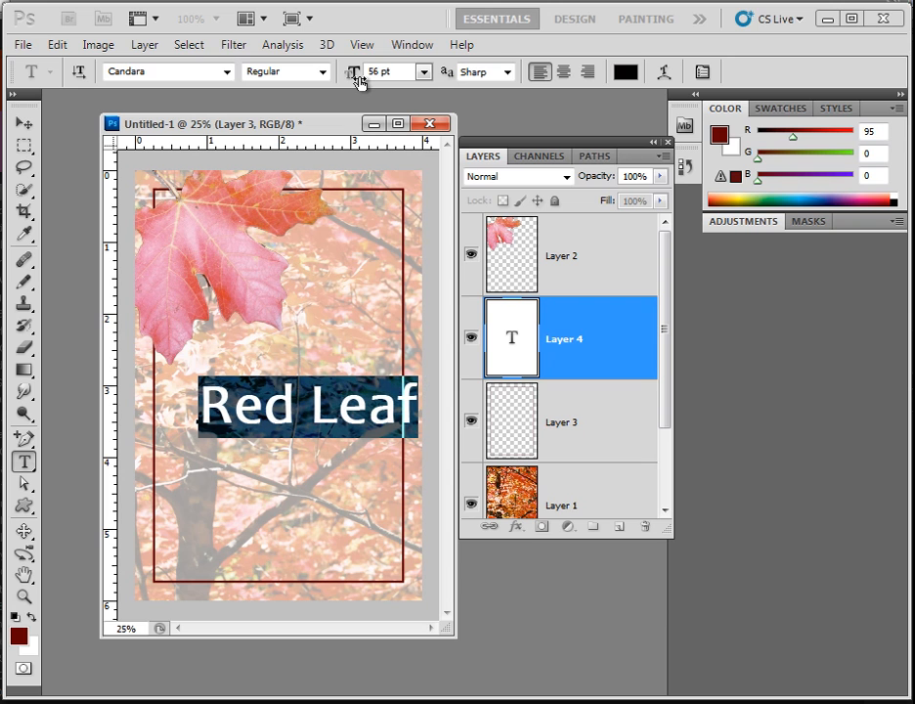
# Try successive fonts on the selected "Red Leaf" text and settle on Copperplate Gothic Light.
pyautogui.click(138, 74)
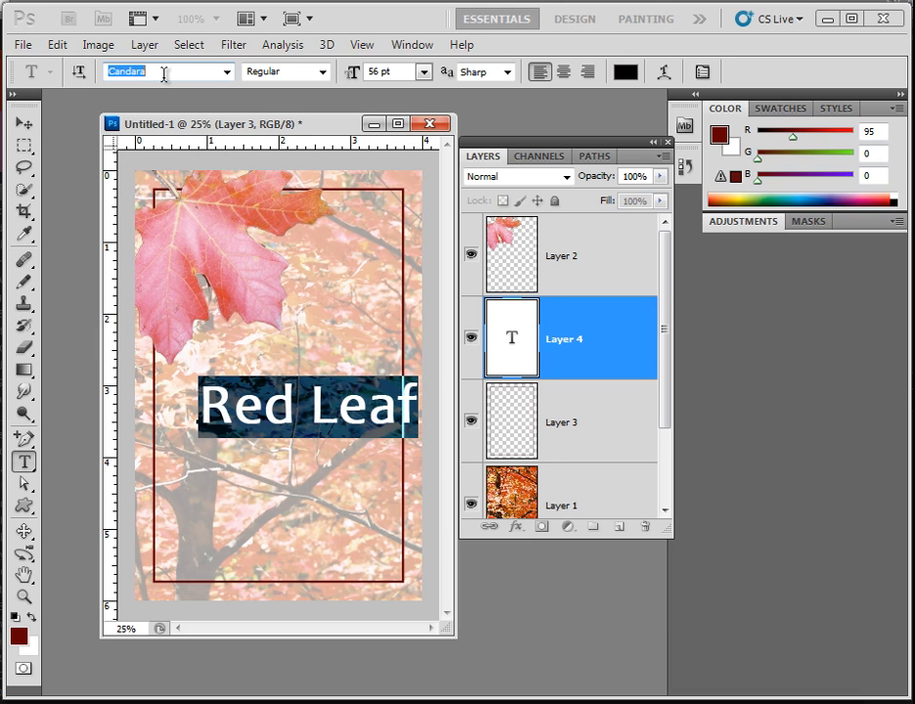
pyautogui.press('Down')
pyautogui.press('Down')
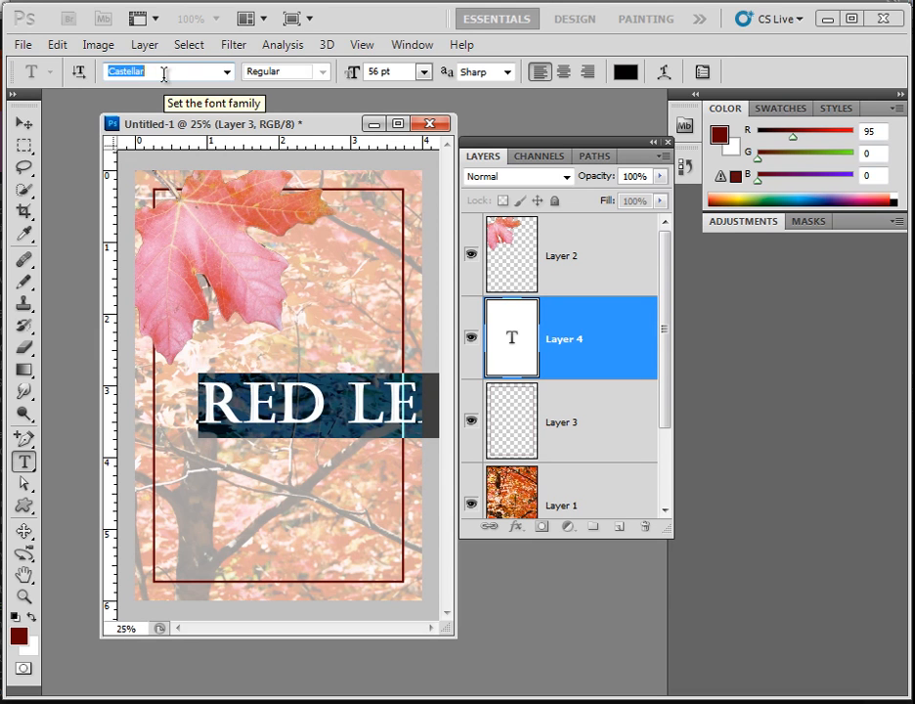
pyautogui.press('Down')
pyautogui.press('Down')
pyautogui.press('Down')
pyautogui.press('Down')
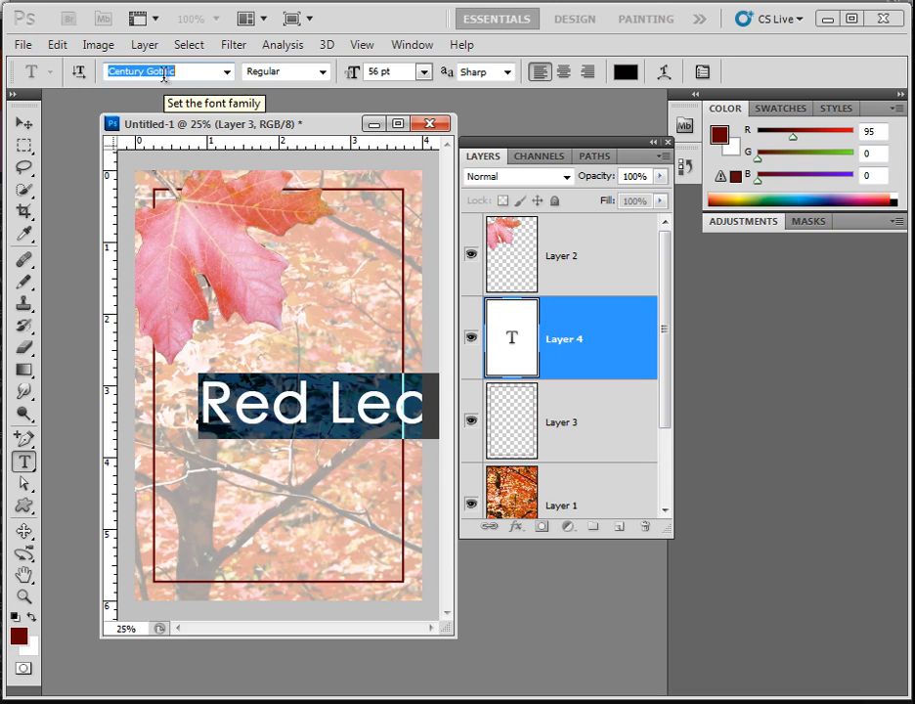
pyautogui.press('Down')
pyautogui.press('Down')
pyautogui.press('Down')
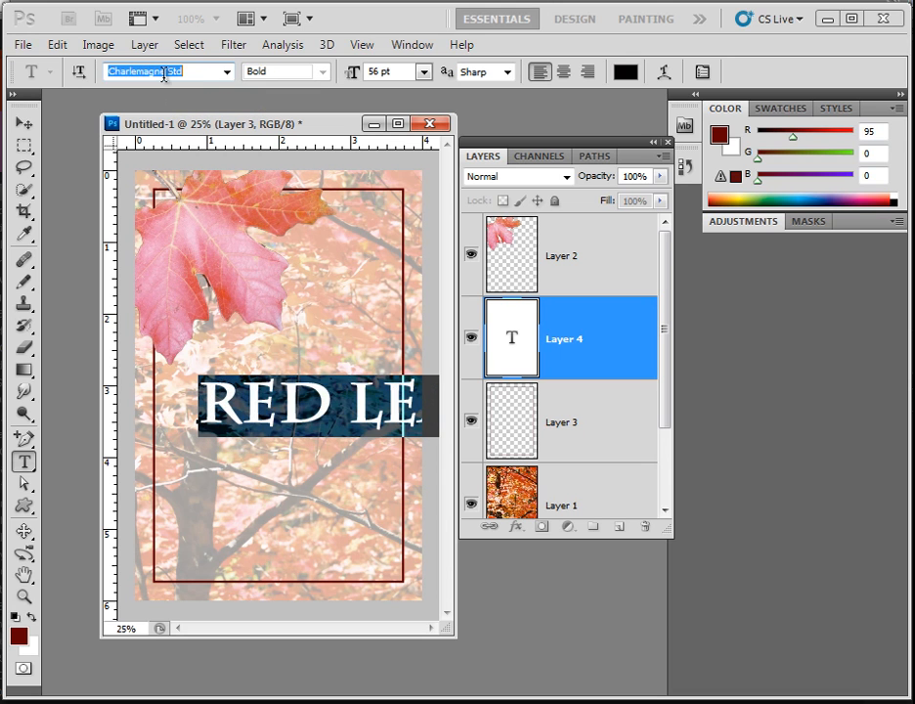
pyautogui.press('Down')
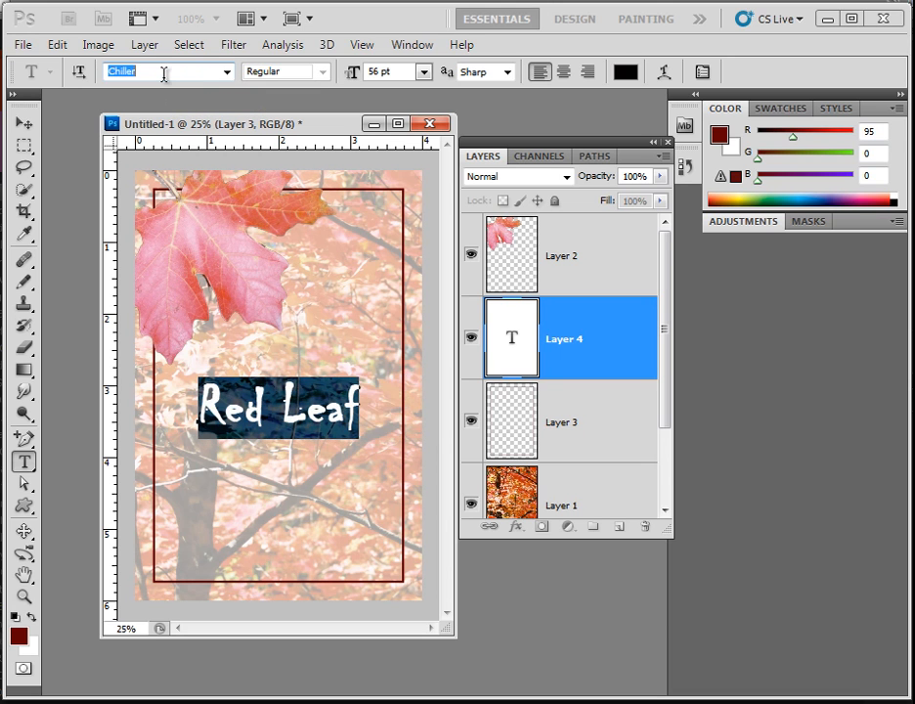
pyautogui.press('Down')
pyautogui.press('Up')
pyautogui.press('Down')
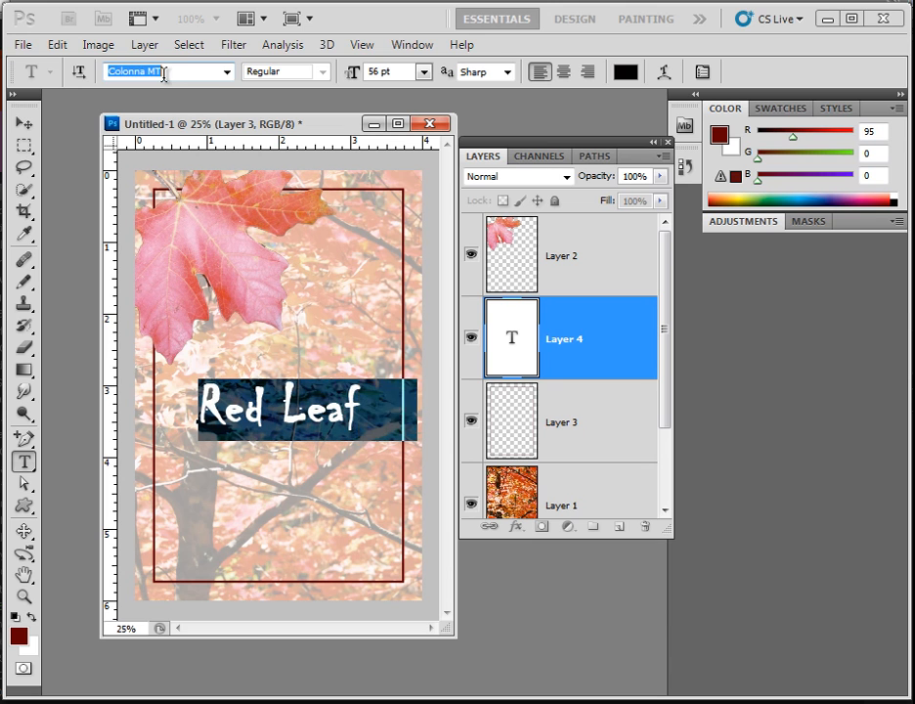
pyautogui.press('Down')
pyautogui.press('Down')
pyautogui.press('Down')
pyautogui.press('Down')
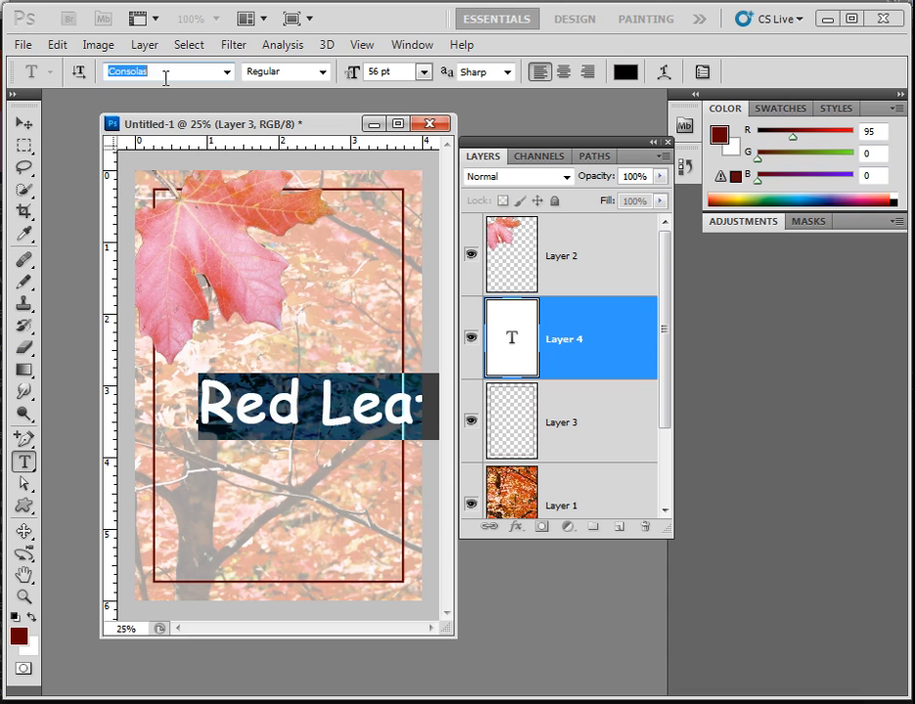
pyautogui.press('Down')
pyautogui.press('Down')
pyautogui.press('Down')
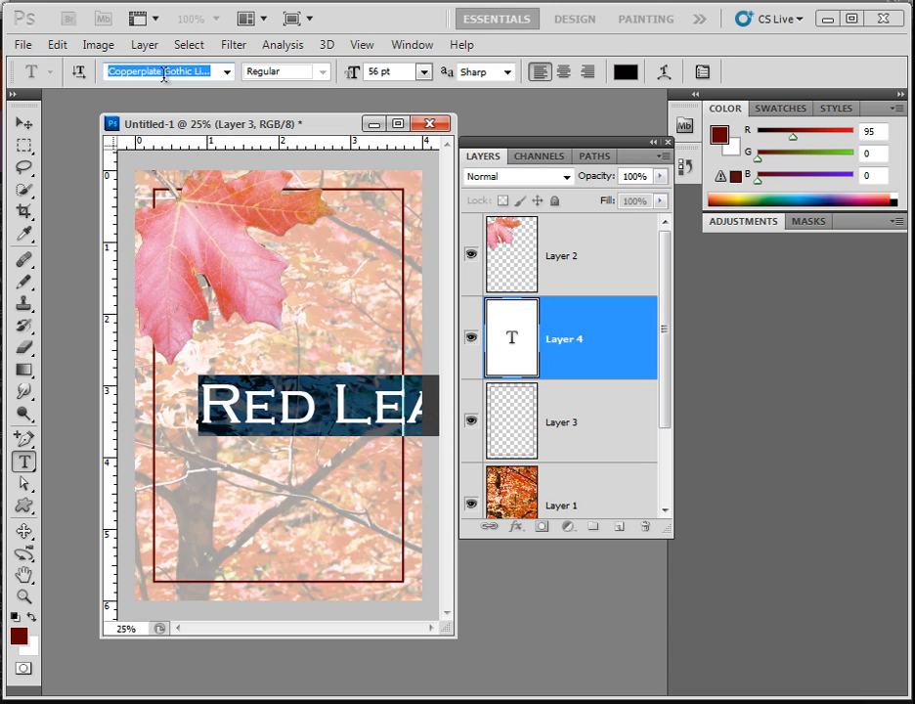
pyautogui.press('Down')
pyautogui.press('Up')
# Shift the "Red Leaf" text left so both words fit within the canvas width.
pyautogui.click(27, 127)
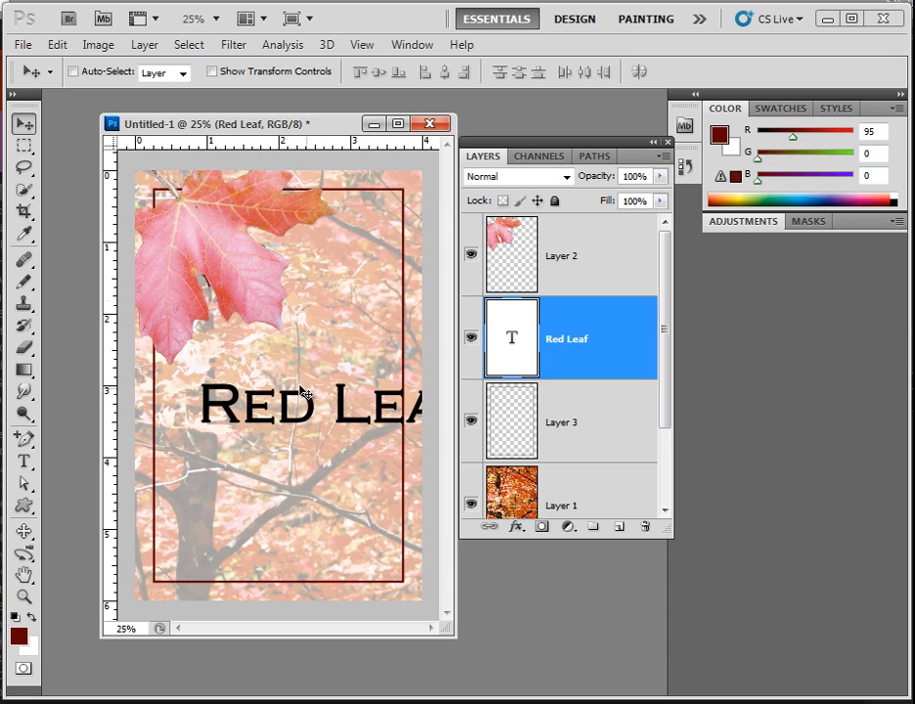
pyautogui.moveTo(292, 428); pyautogui.dragTo(254, 415)
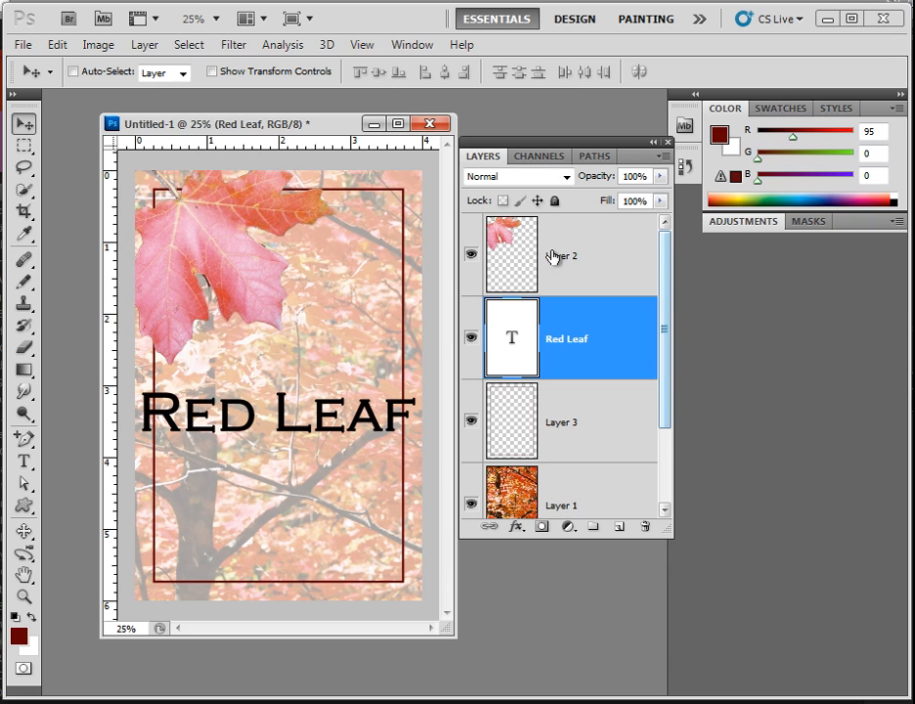
pyautogui.moveTo(664, 266); pyautogui.dragTo(670, 369)
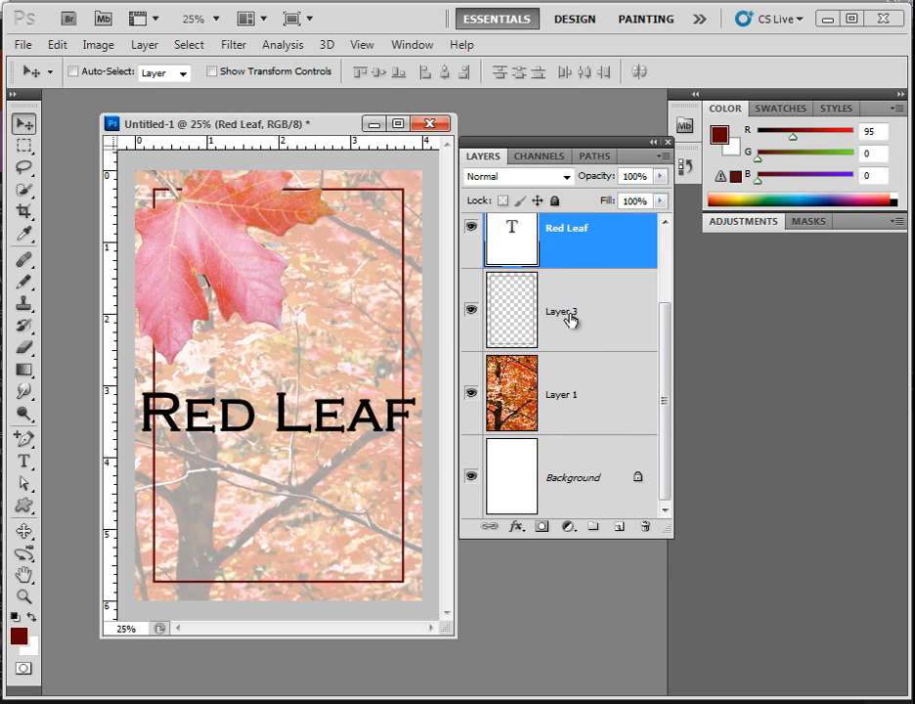
pyautogui.moveTo(665, 382); pyautogui.dragTo(655, 293)
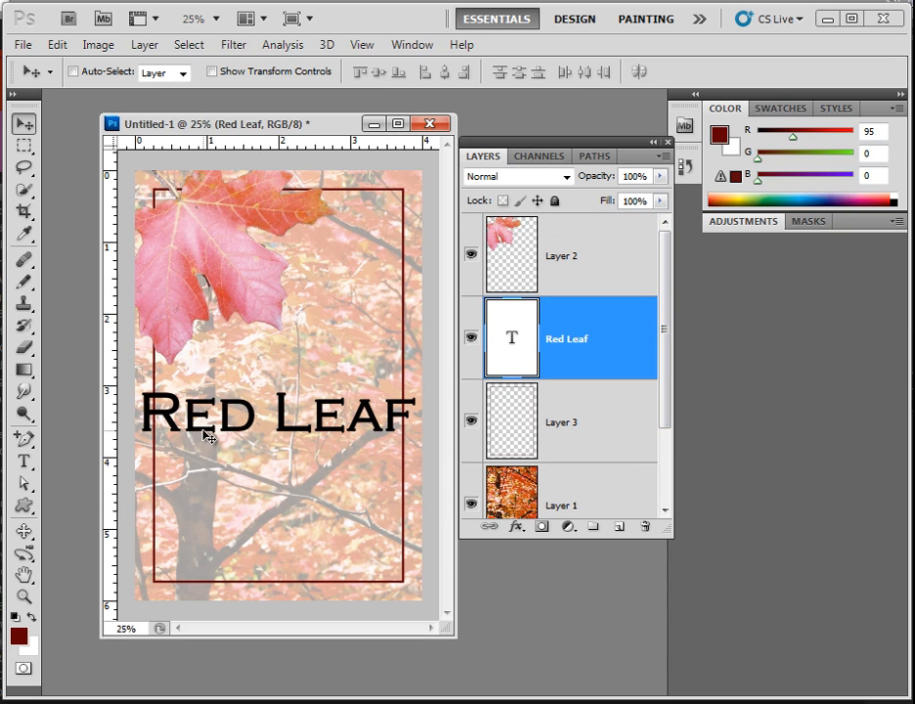
# Shrink the "Red Leaf" text to fit between the border's sides and place it just above the border's lower edge.
pyautogui.click(24, 461)
pyautogui.click(229, 411)
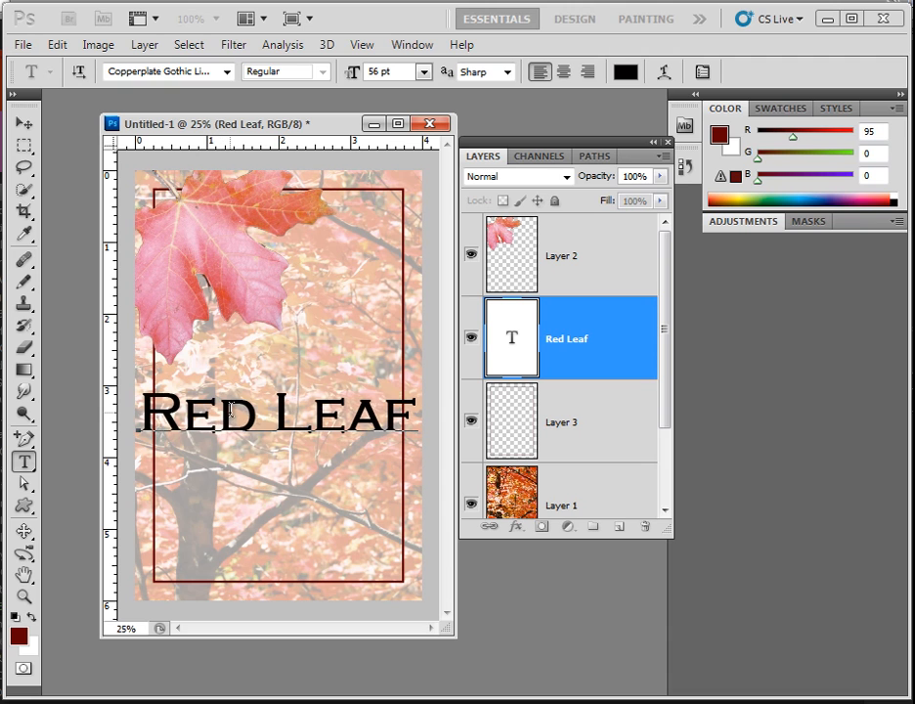
pyautogui.hotkey('ctrl', 'a')
pyautogui.moveTo(354, 75); pyautogui.dragTo(347, 81)
pyautogui.click(24, 122)
pyautogui.moveTo(247, 399); pyautogui.dragTo(274, 527)
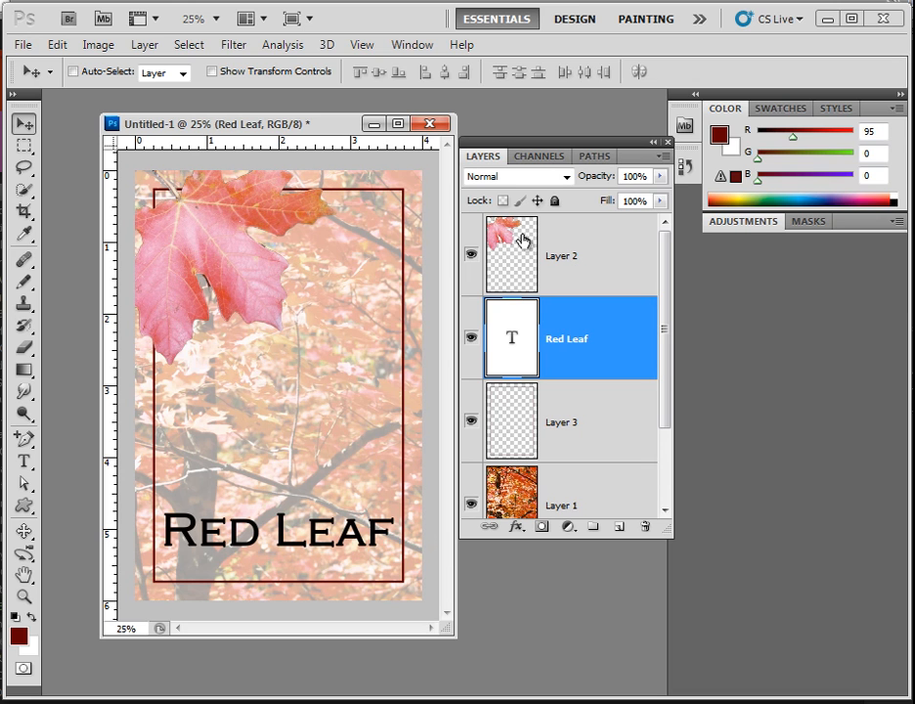
# Rename Layer 2, which holds the maple leaf, as "leaf".
pyautogui.click(591, 258)
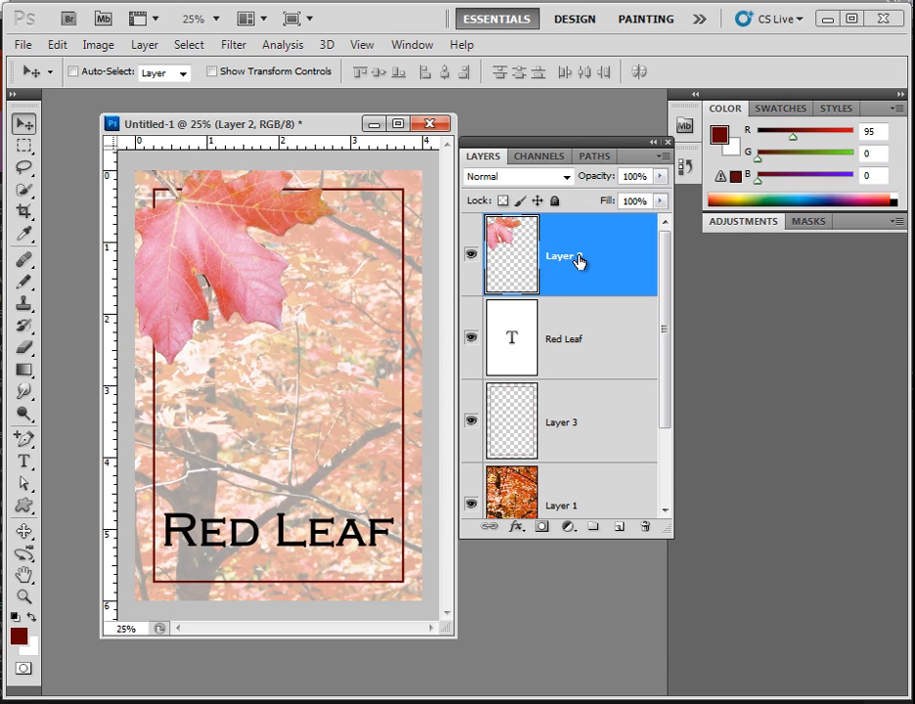
pyautogui.doubleClick(565, 256)
pyautogui.write('leaf')
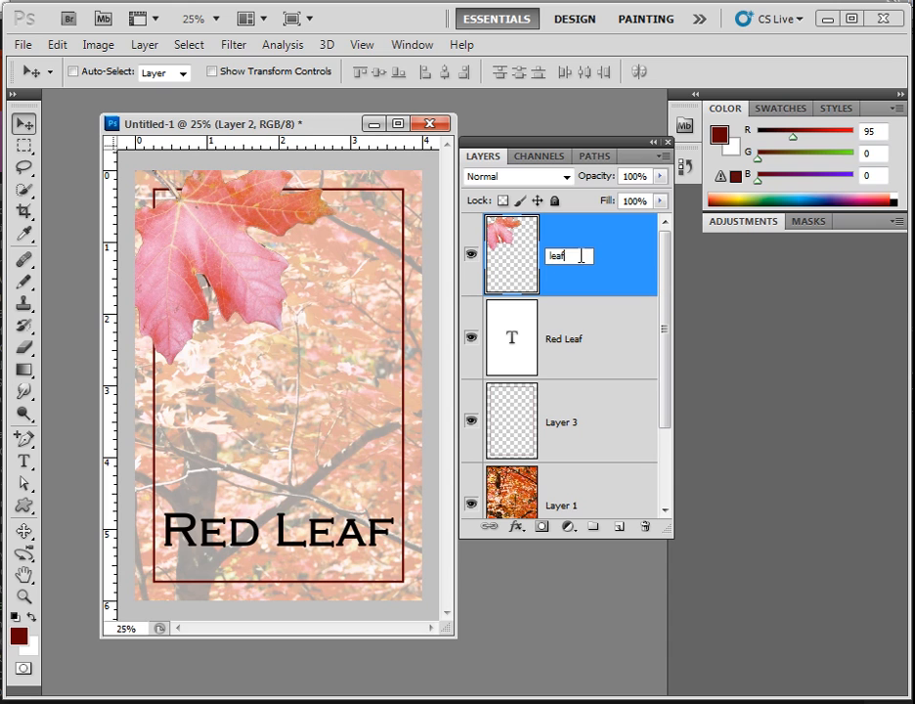
pyautogui.press('Return')
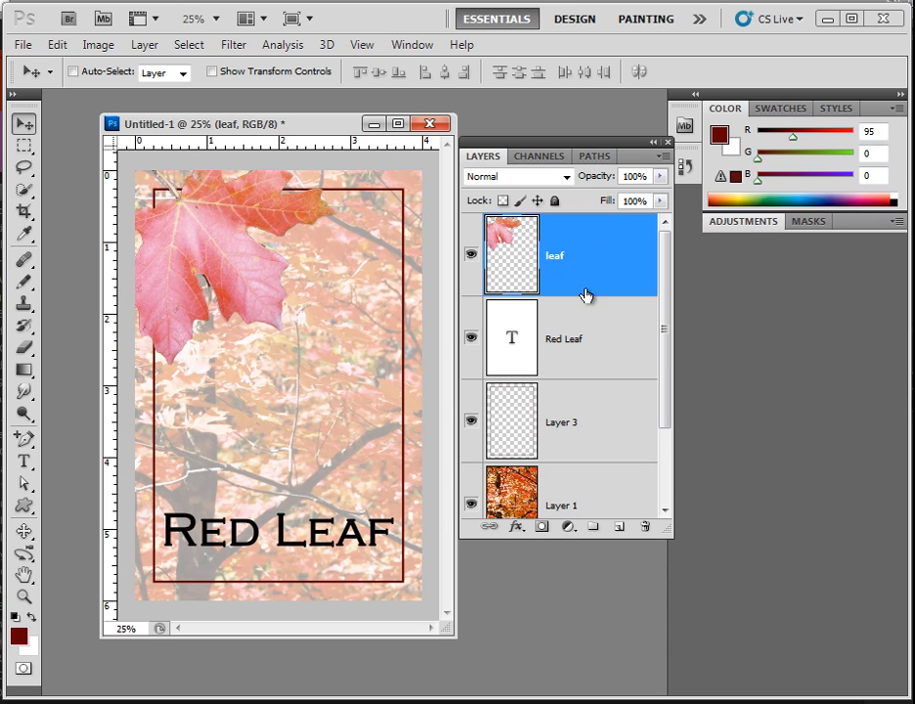
# Apply a drop shadow to the leaf layer with 16 px distance, 12% spread and 13 px size.
pyautogui.click(516, 527)
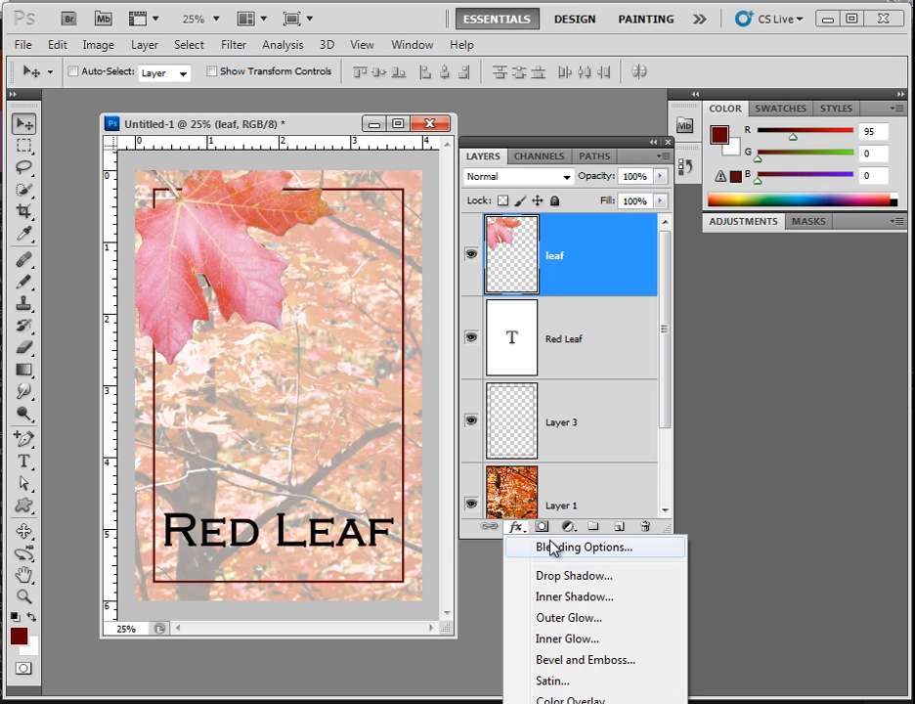
pyautogui.click(555, 576)
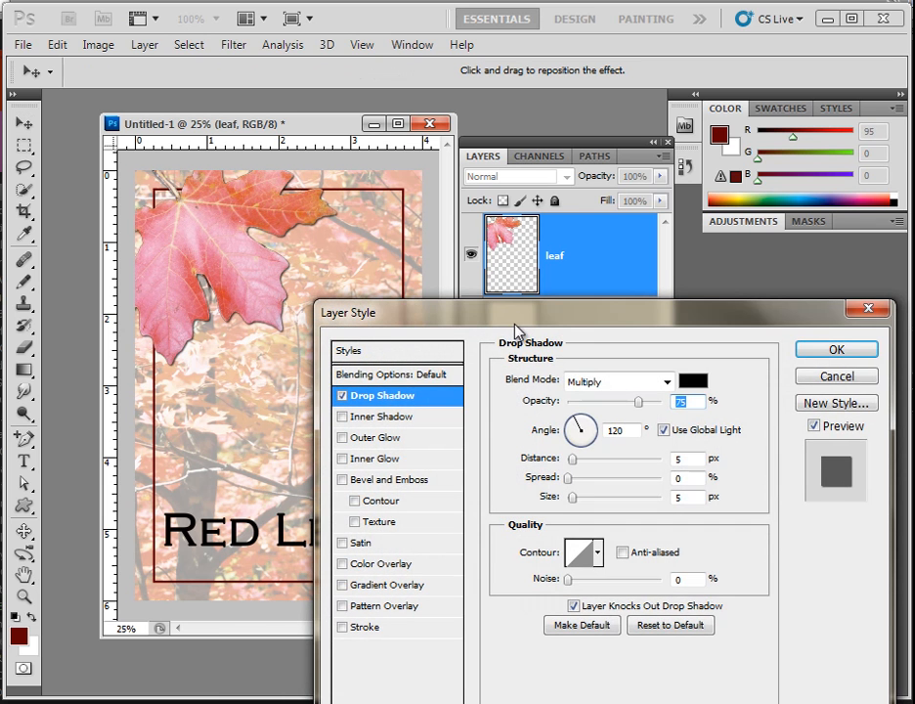
pyautogui.moveTo(517, 329); pyautogui.dragTo(508, 210)
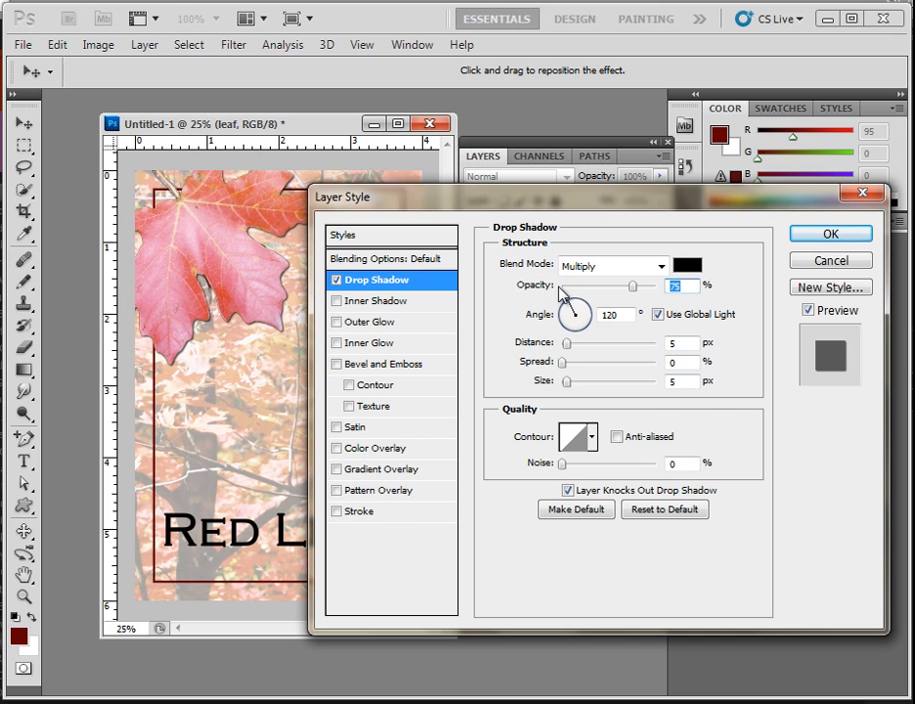
pyautogui.moveTo(567, 343); pyautogui.dragTo(575, 384)
pyautogui.click(570, 383)
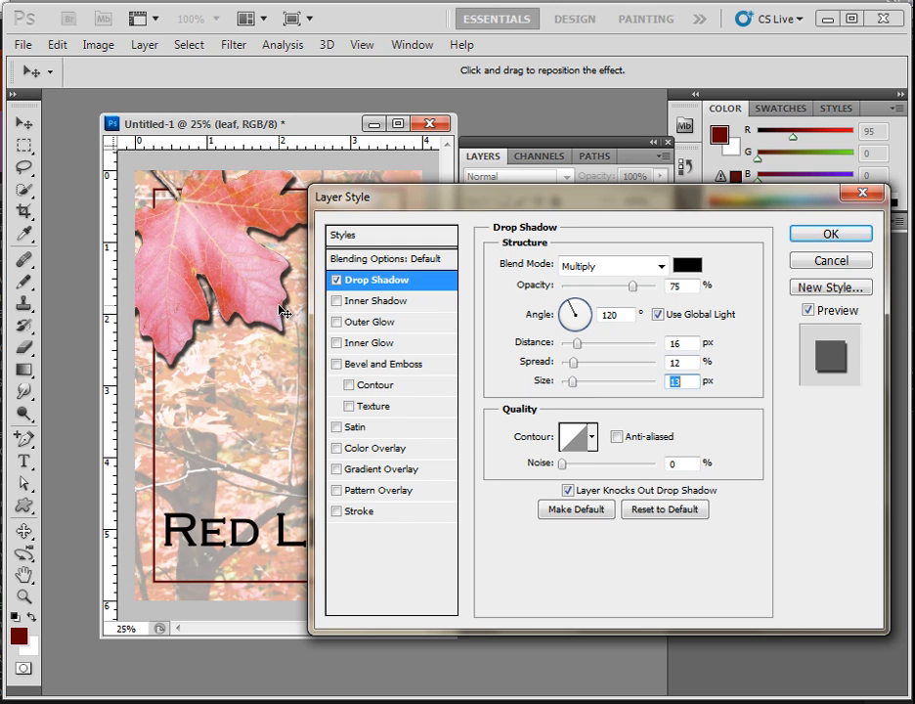
pyautogui.click(819, 235)
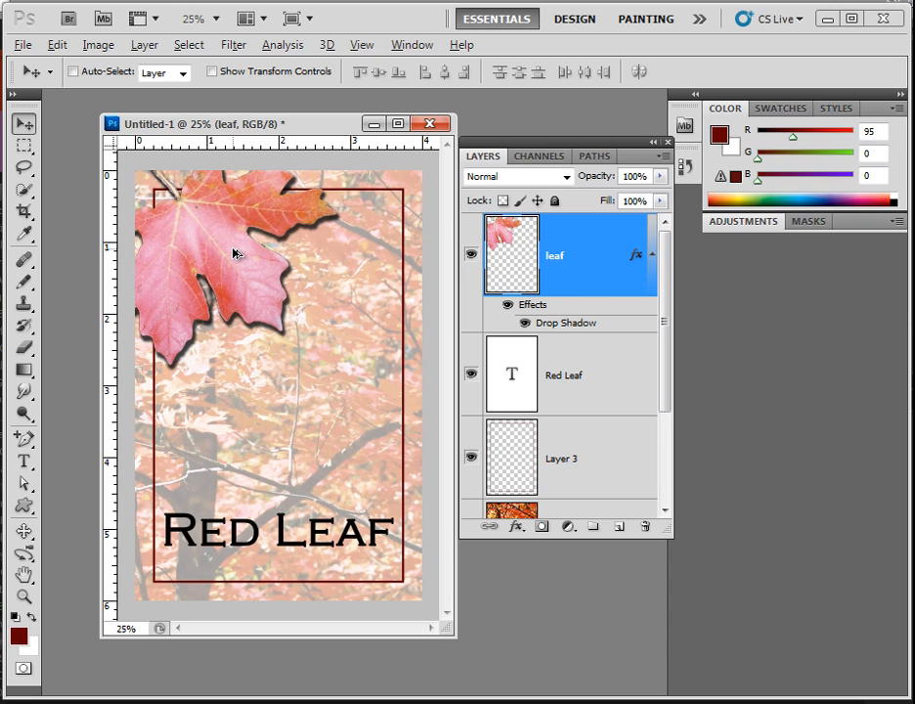
# Duplicate the shadowed leaf and place the copy below and to the right of the original.
pyautogui.press('alt')
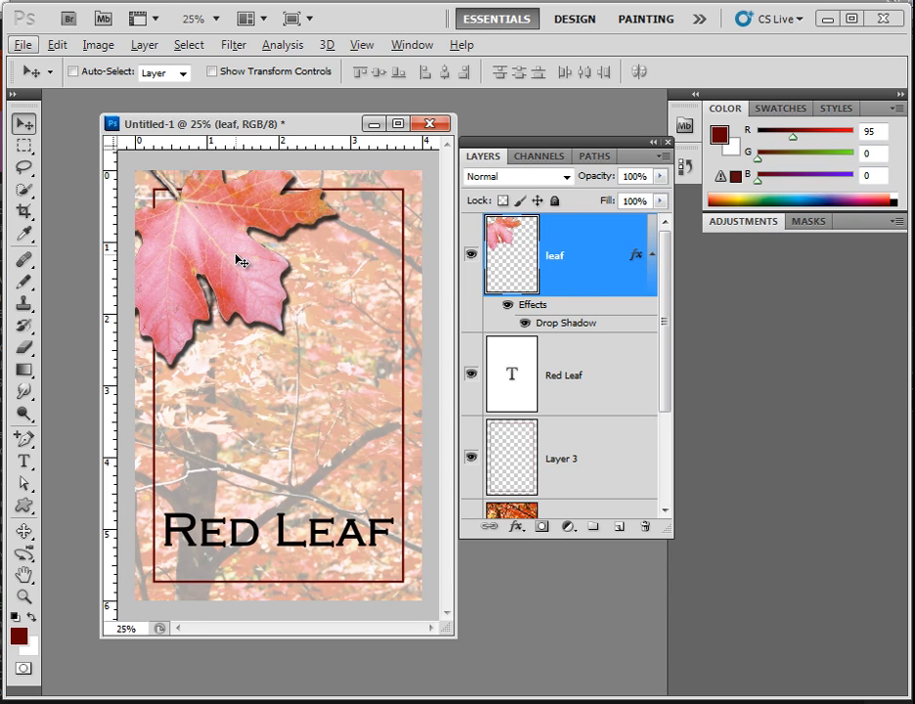
pyautogui.press('alt')
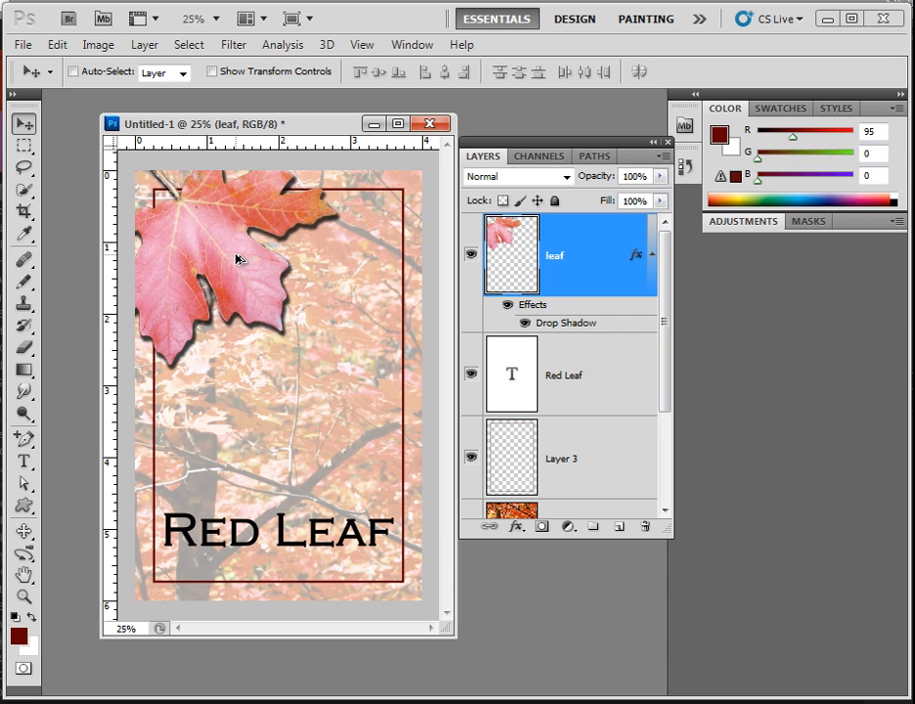
pyautogui.moveTo(237, 259); pyautogui.dragTo(305, 336)
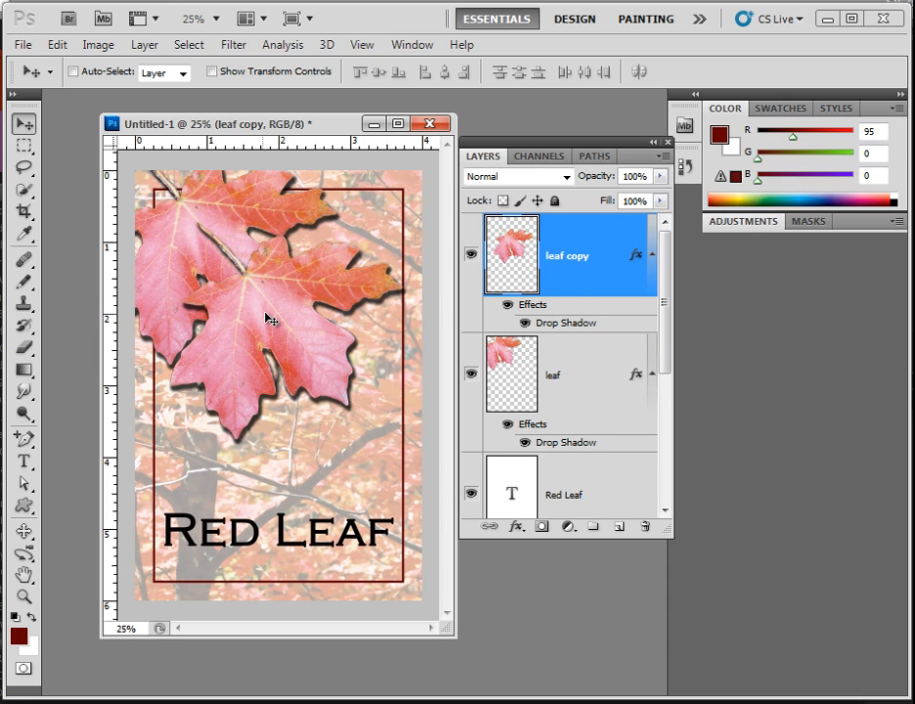
# Free-transform the leaf copy to about 61% scale, rotate it 75°, and place it in the canvas's upper-right corner.
pyautogui.click(61, 47)
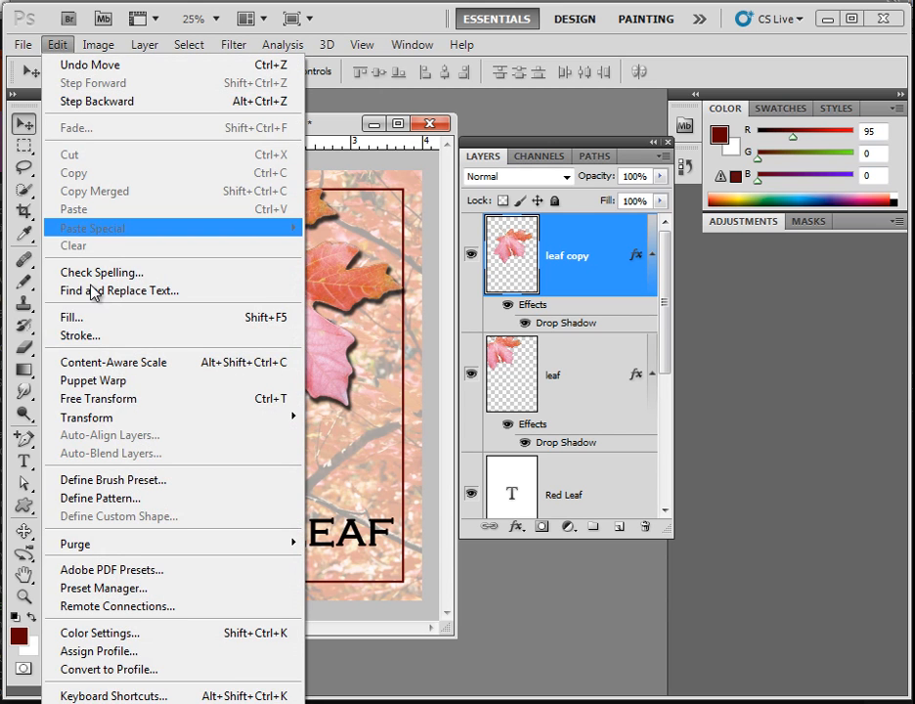
pyautogui.click(111, 401)
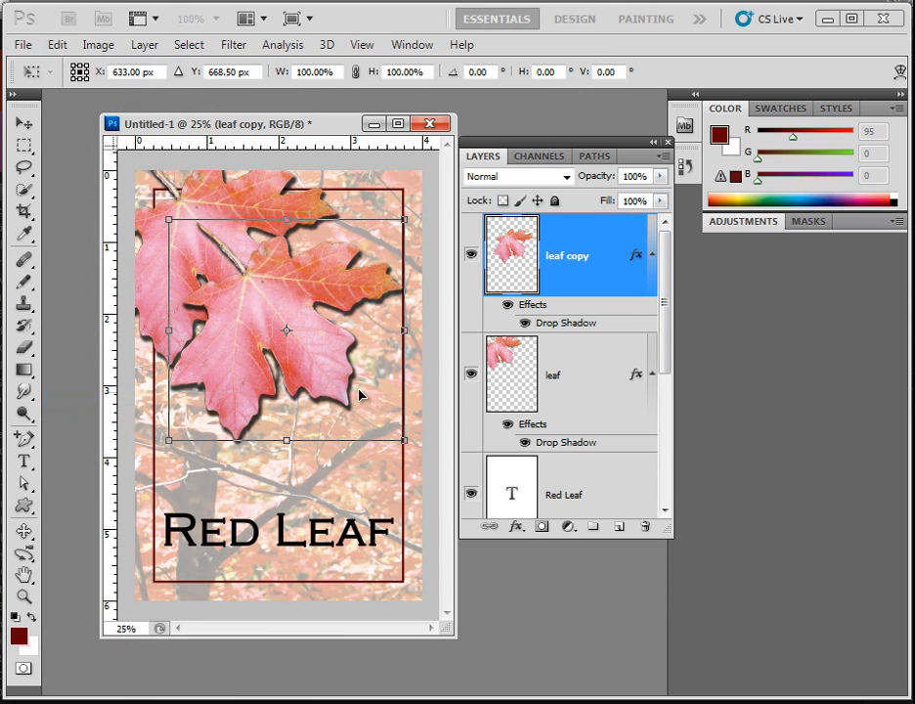
pyautogui.moveTo(404, 459); pyautogui.dragTo(269, 362)
pyautogui.moveTo(304, 318); pyautogui.dragTo(378, 266)
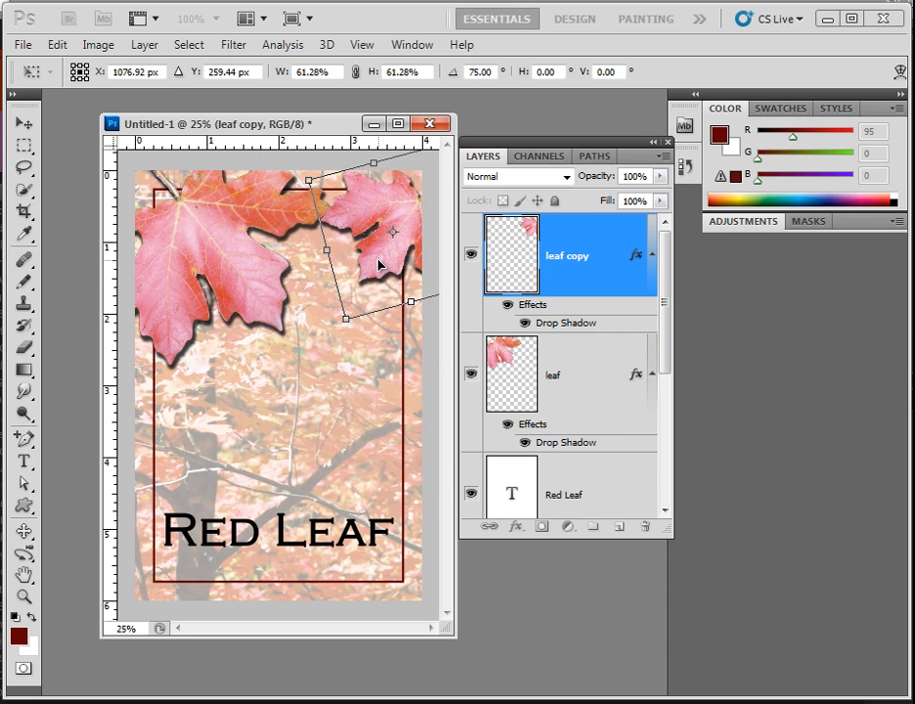
pyautogui.press('Return')
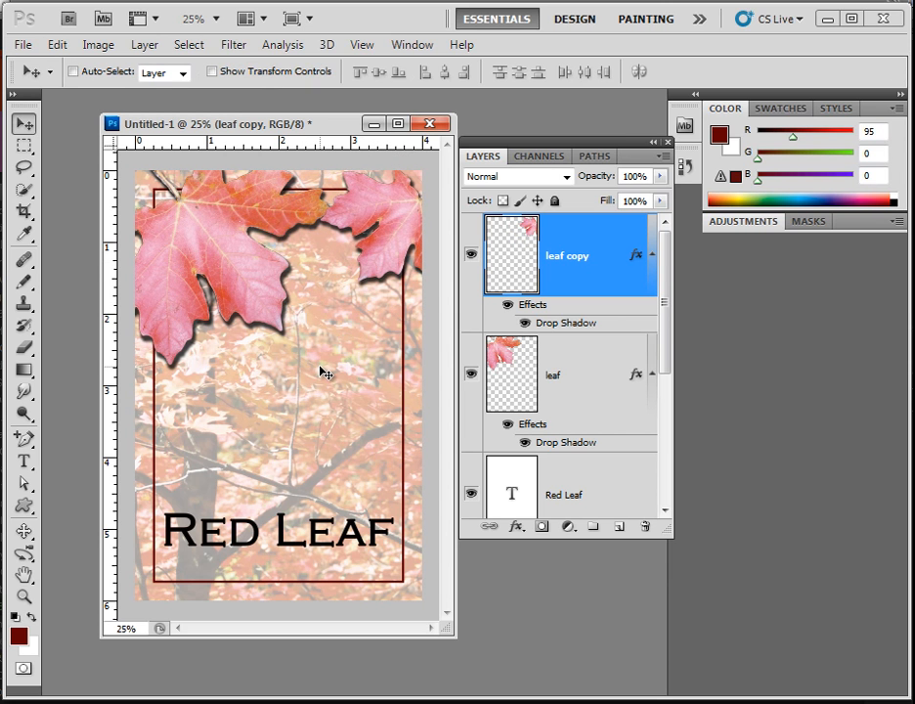